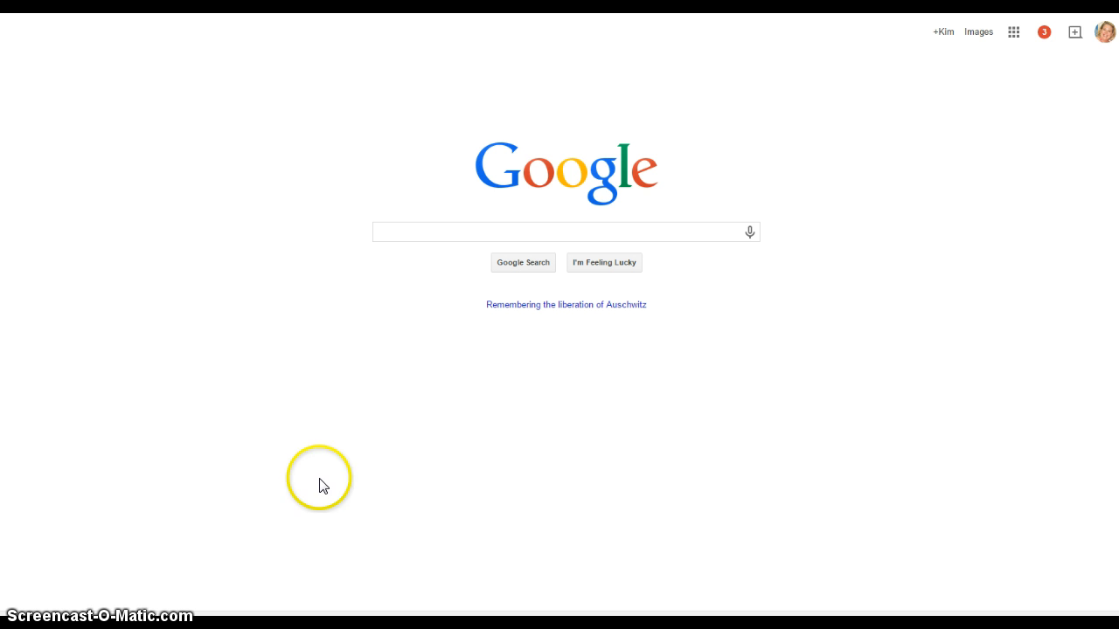
- Search Google for 'blogger'
click(433, 229)
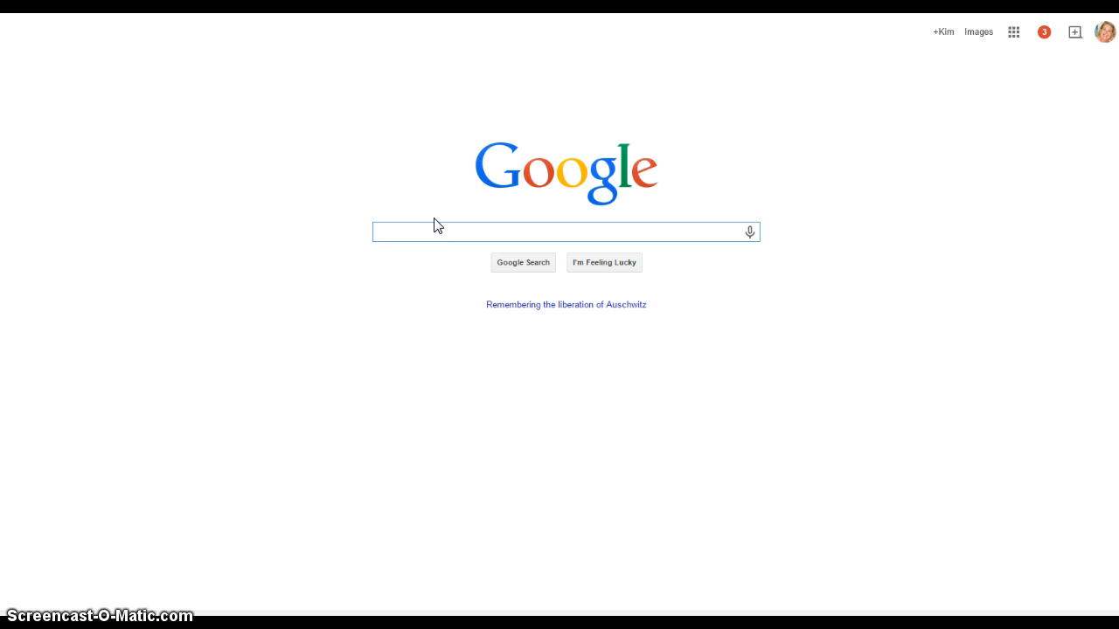
text(blogger)
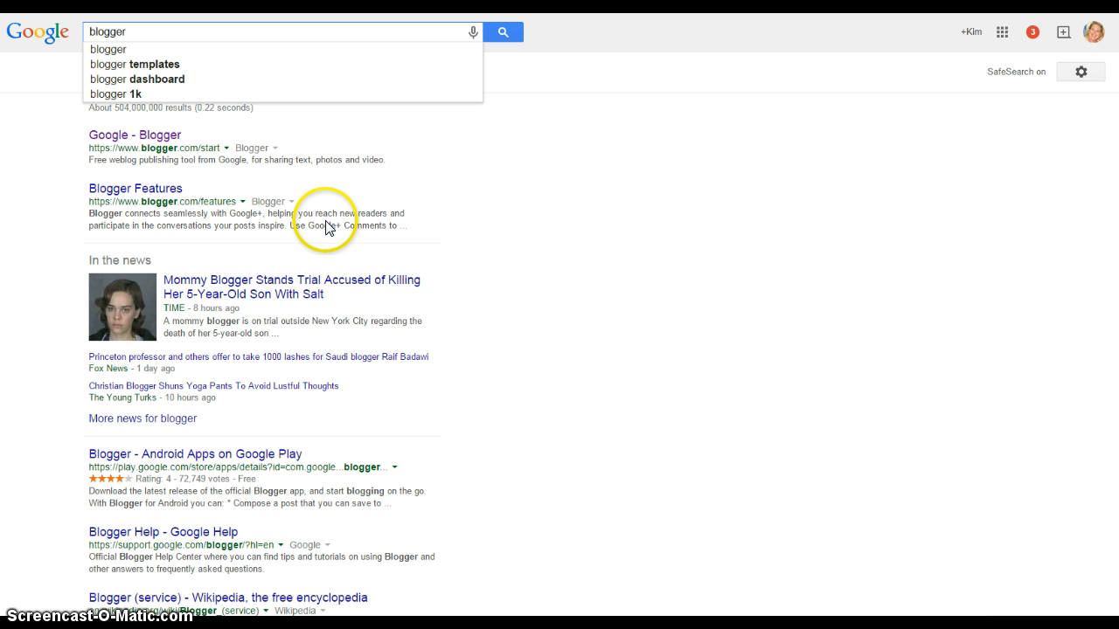
- Go to the Blogger site from the results and start a new blog from the dashboard
click(166, 135)
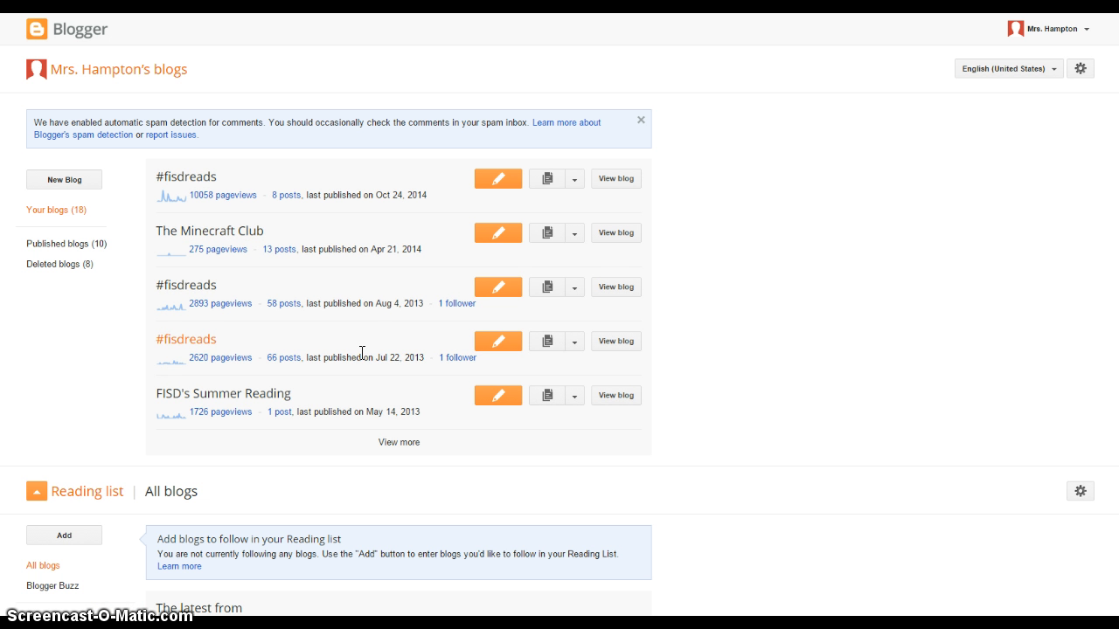
click(376, 409)
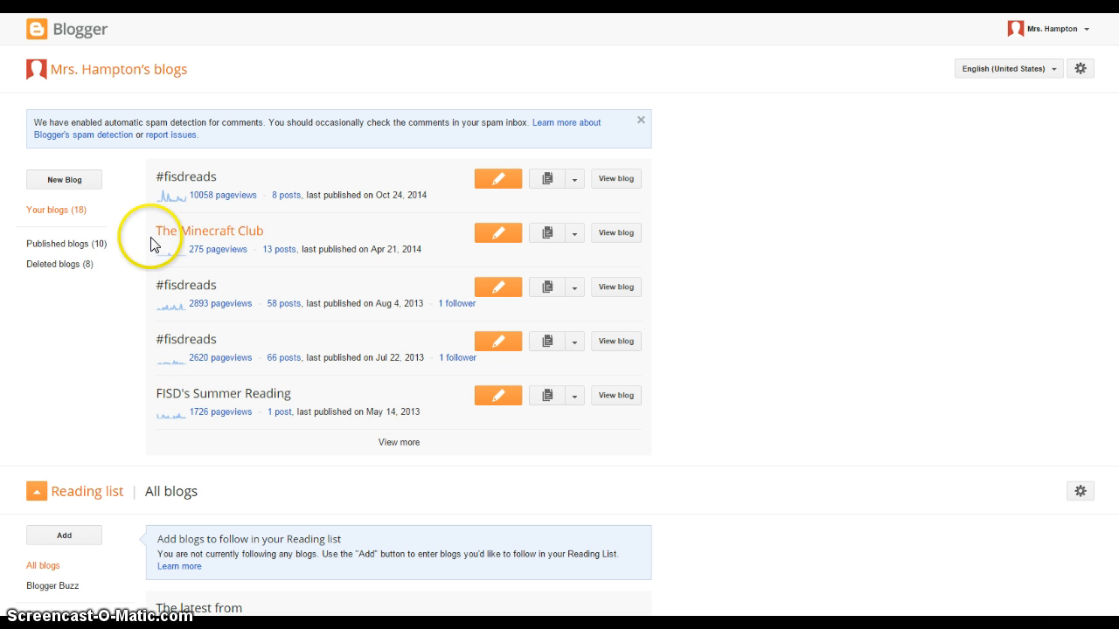
click(83, 180)
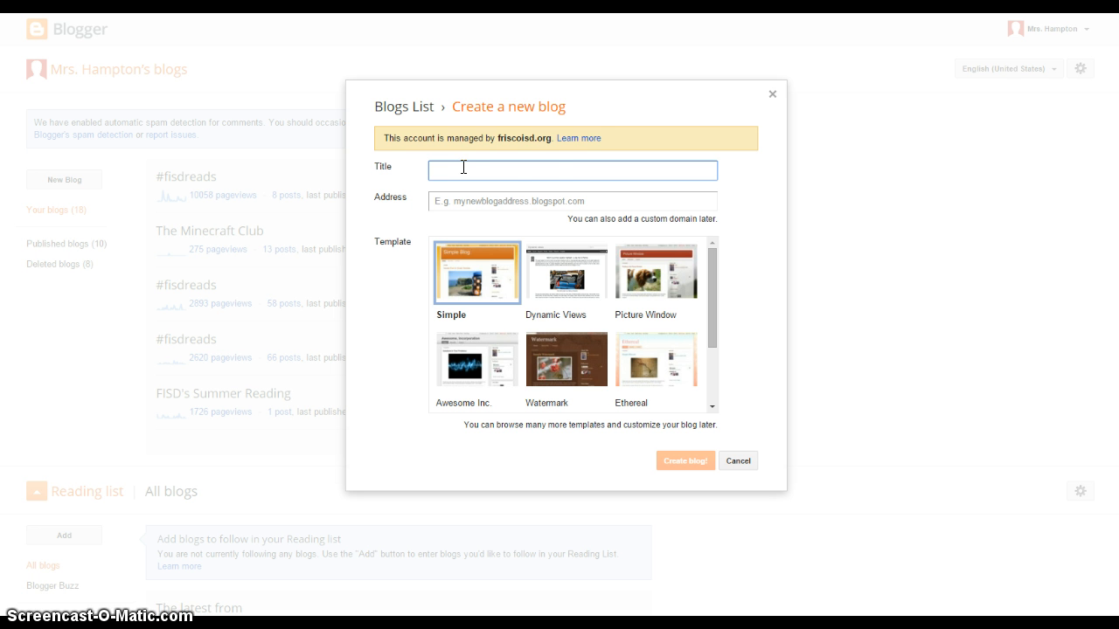
- Paste the title 'That's MISS Whatsit To You!', take misswhatsittoyou.blogspot.com, and create the blog
click(463, 167)
text(That's MISS Whatsit To You!)
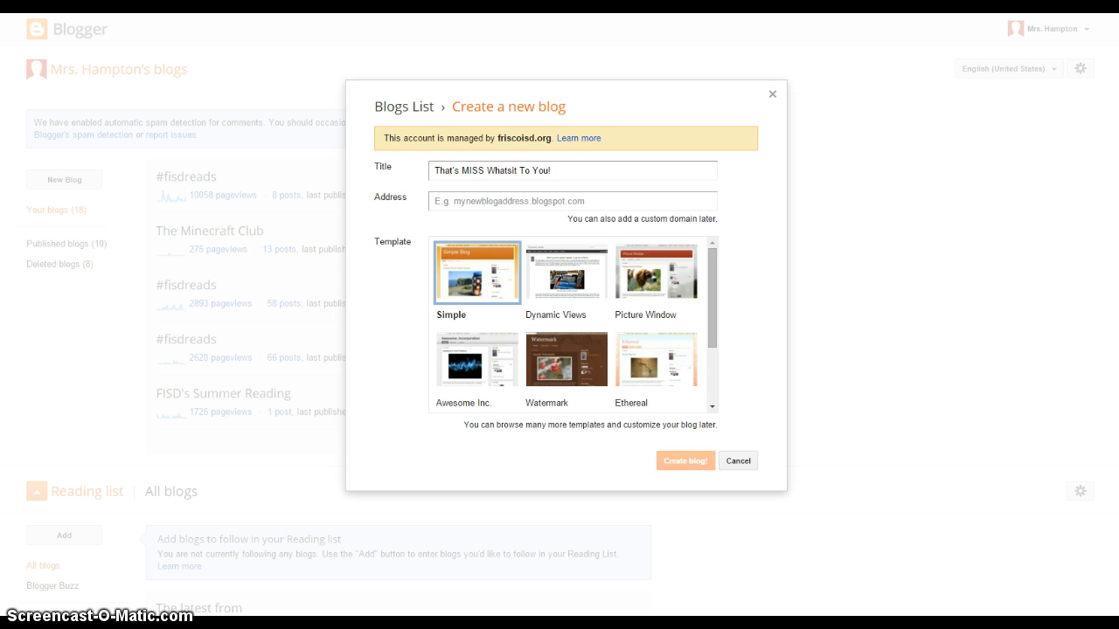
click(473, 201)
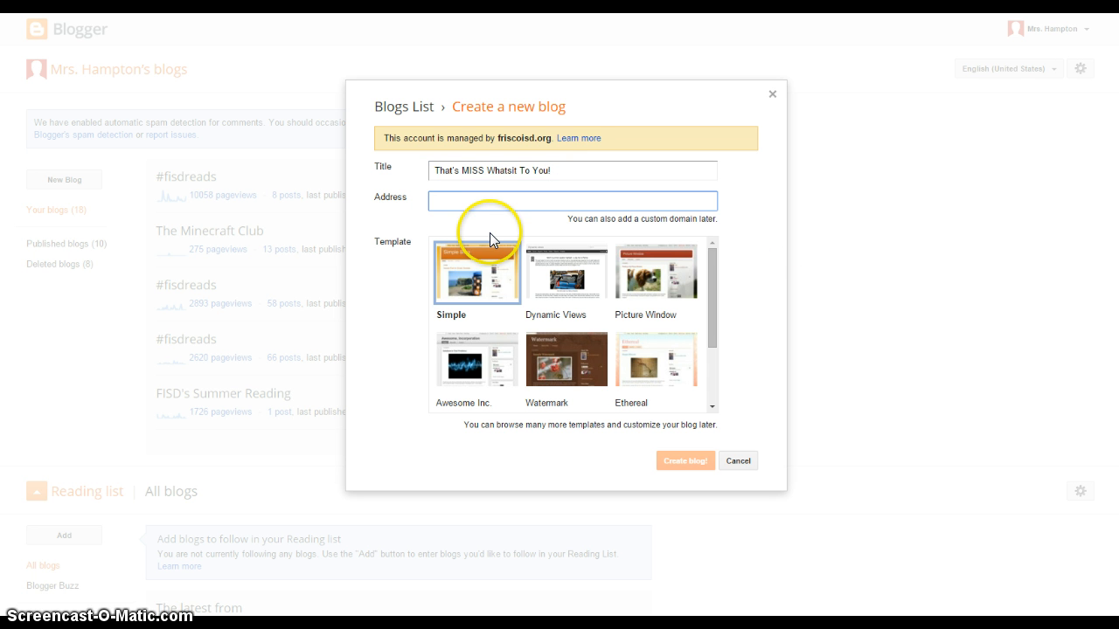
text(misswhatsittoyou)
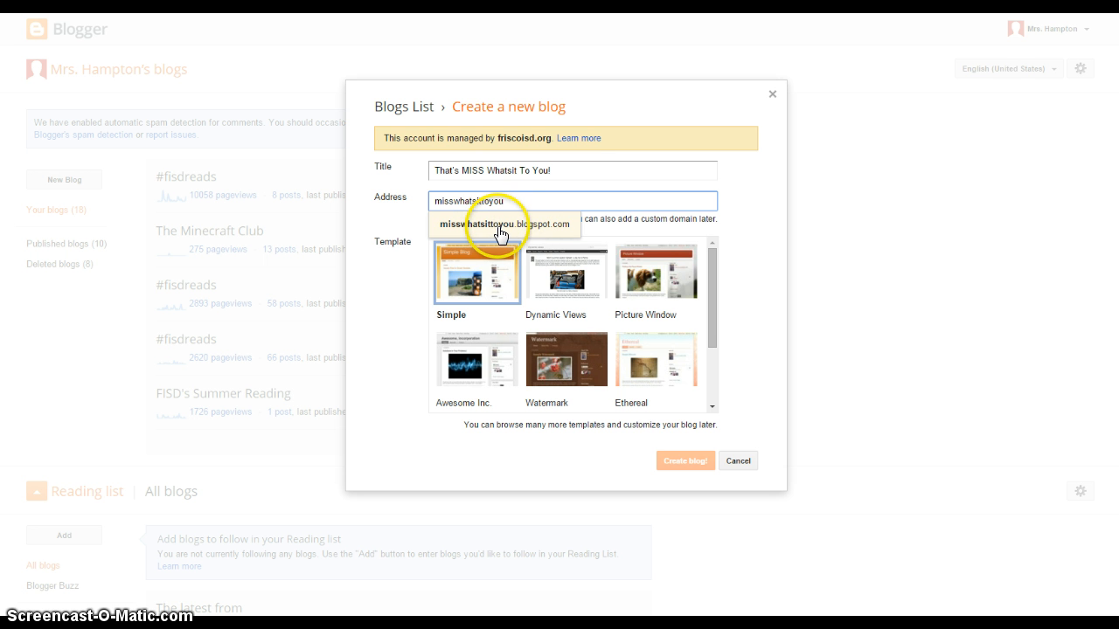
click(499, 229)
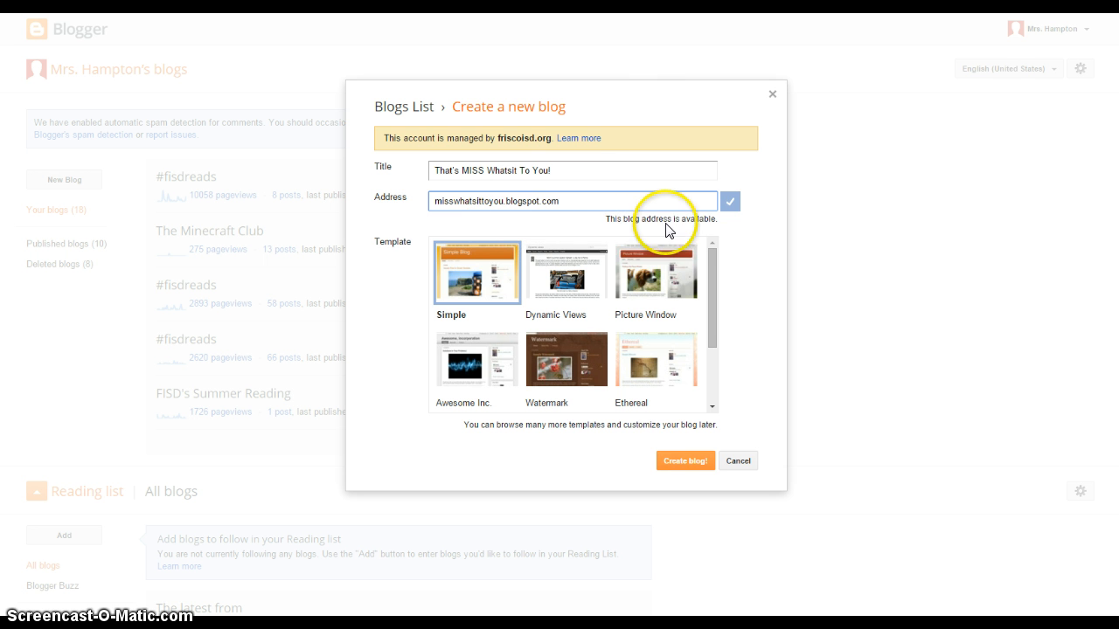
click(708, 204)
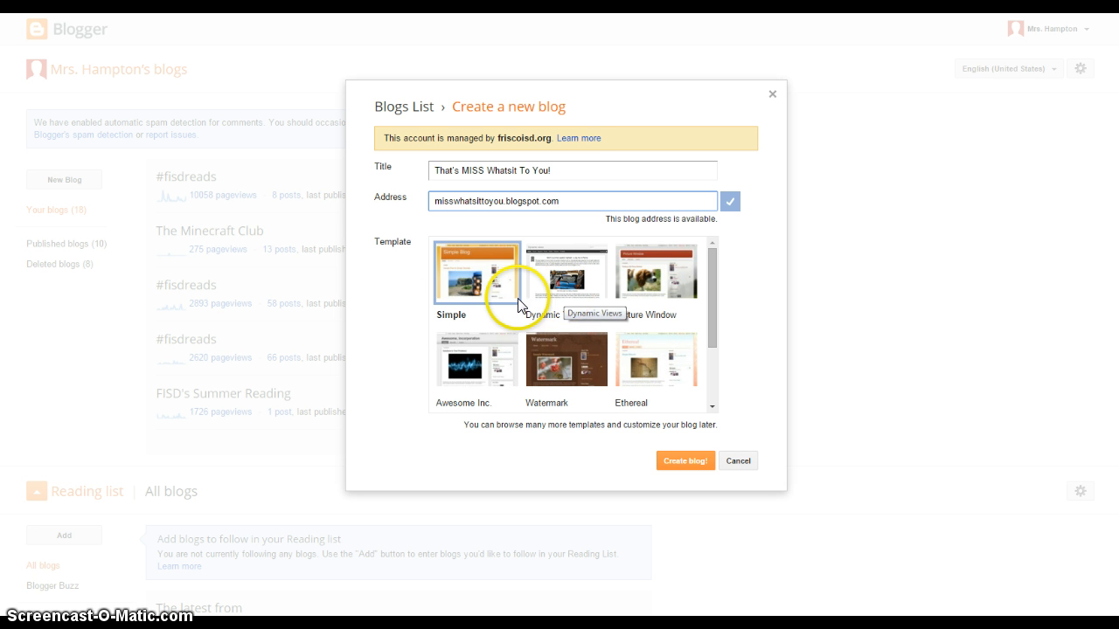
click(678, 464)
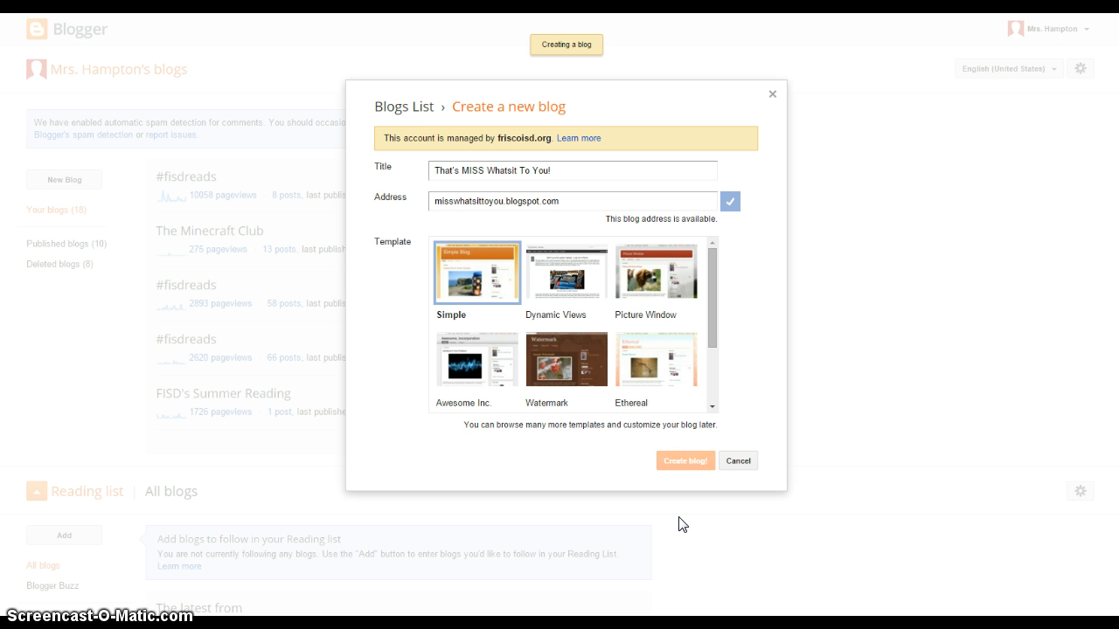
- Open the new blog's Settings from the dropdown beside its posts button
click(678, 509)
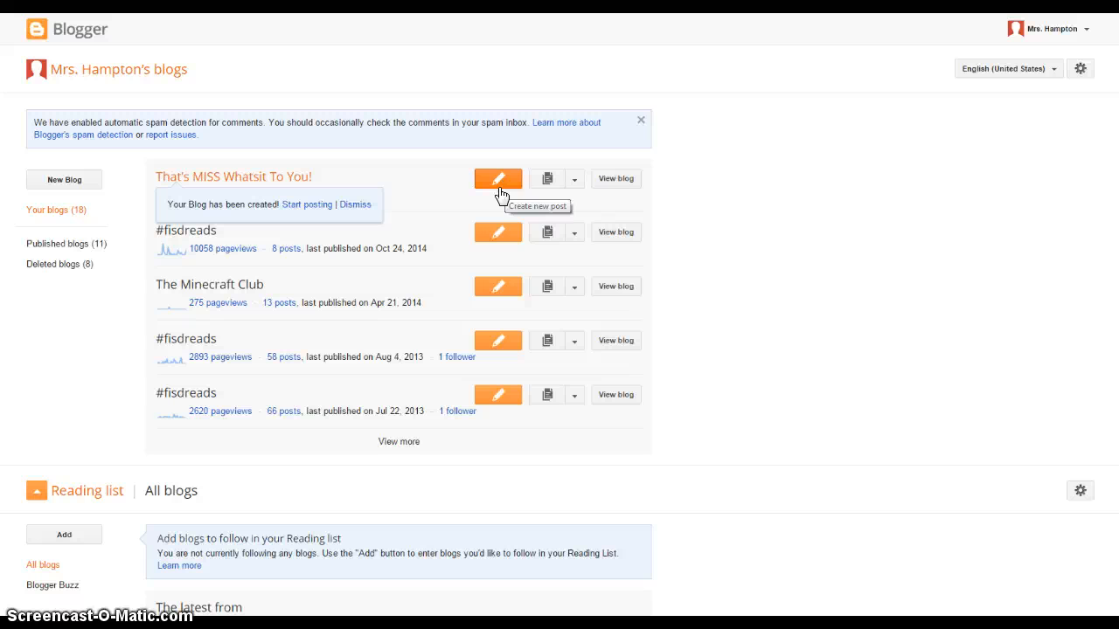
click(576, 179)
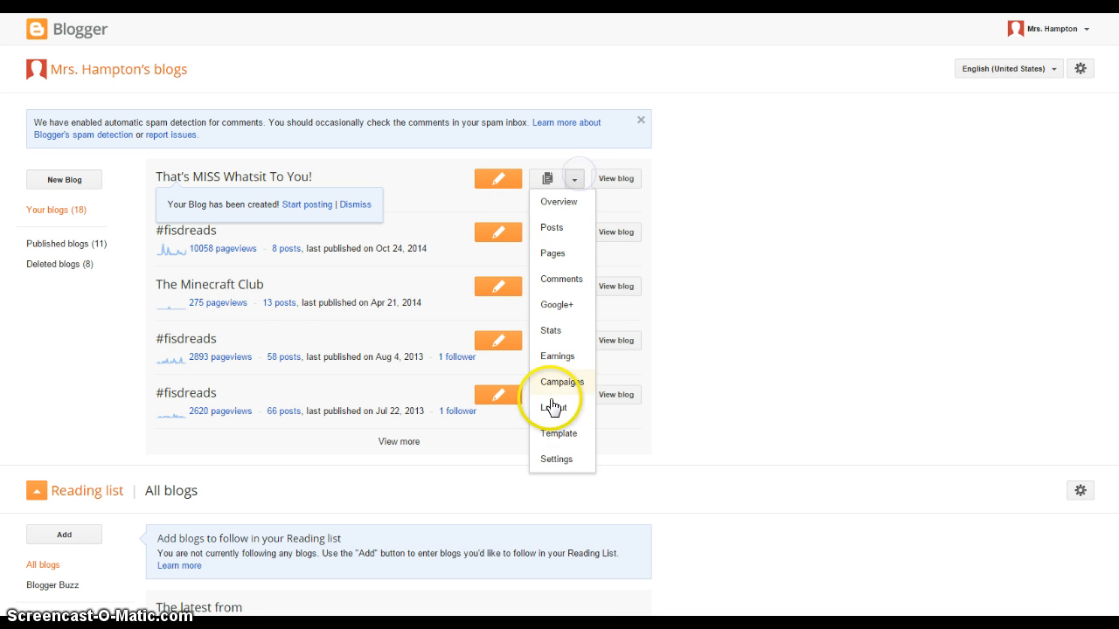
click(554, 459)
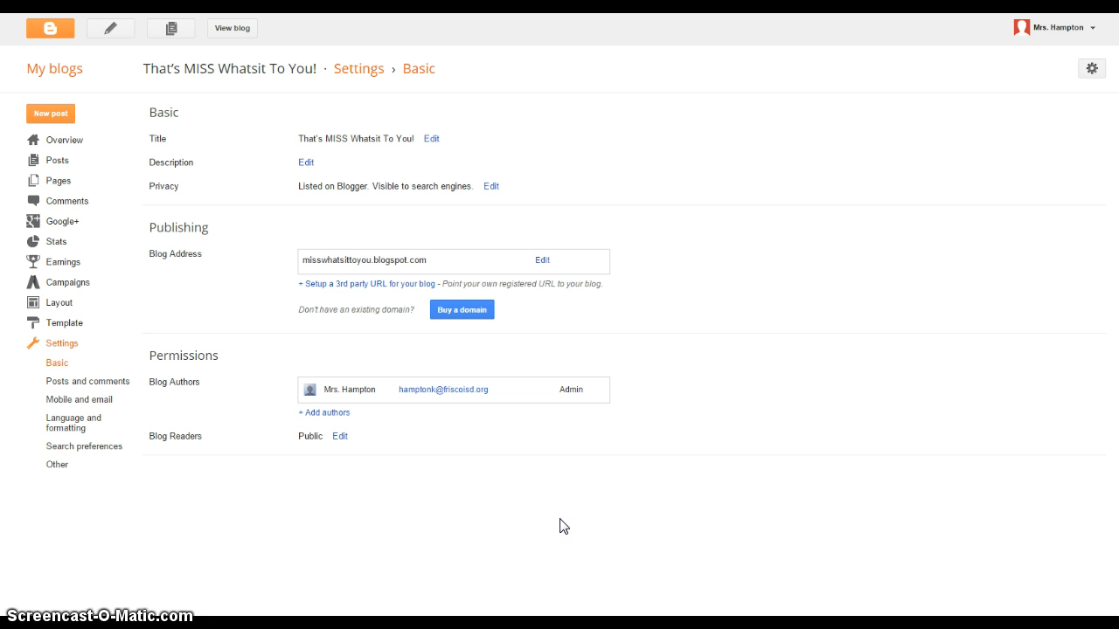
- Switch to the Posts and comments settings page
click(556, 519)
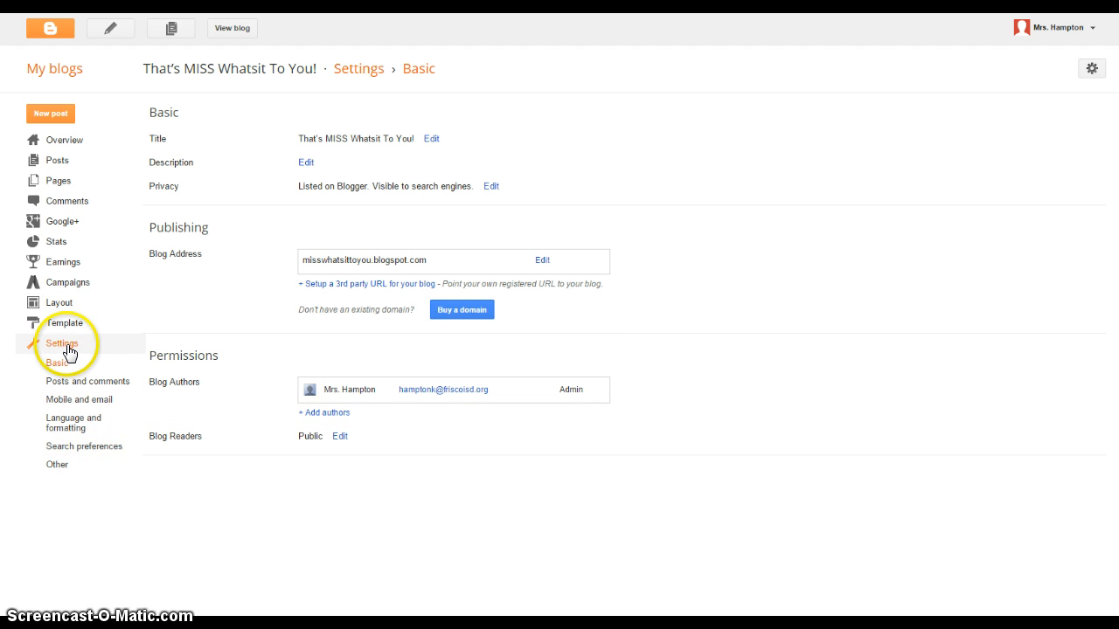
click(81, 385)
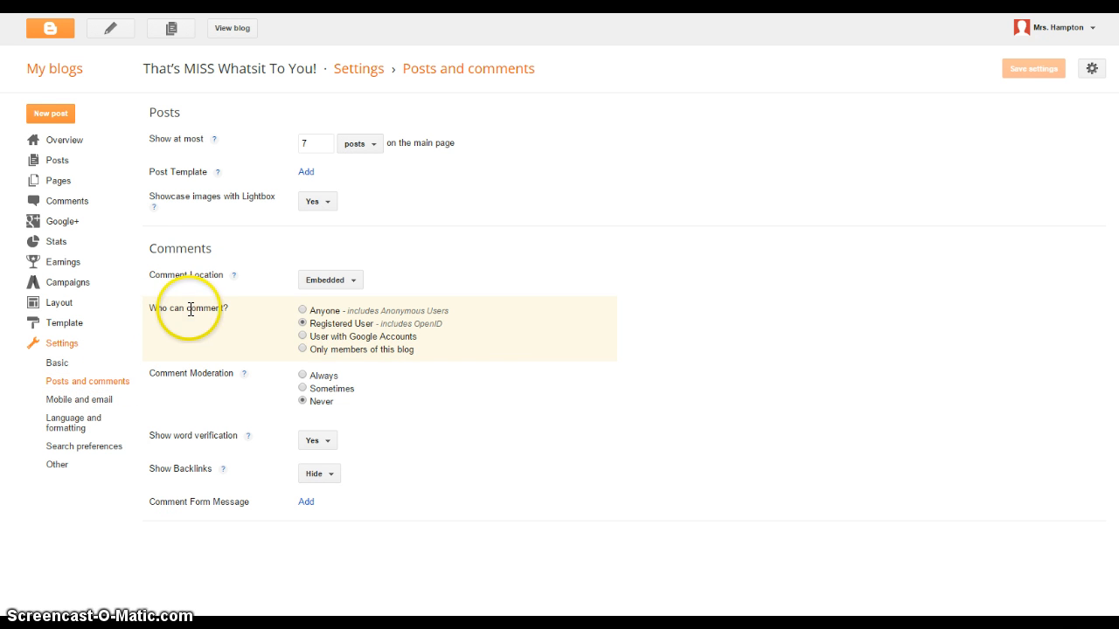
- Limit commenting to User with Google Accounts and set comment moderation to Always
click(303, 337)
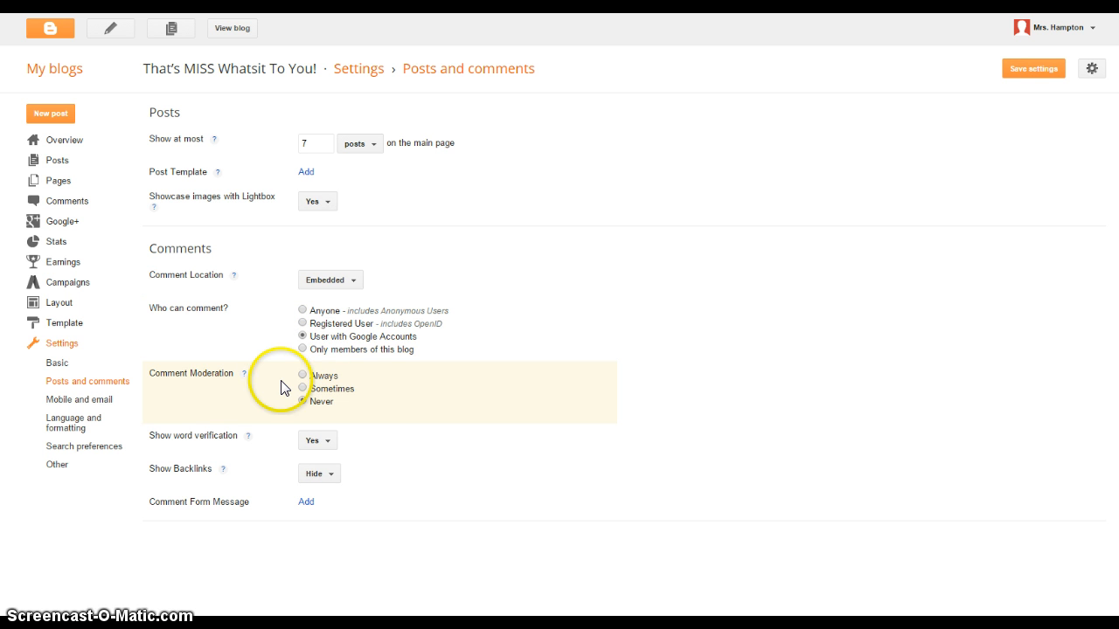
click(303, 375)
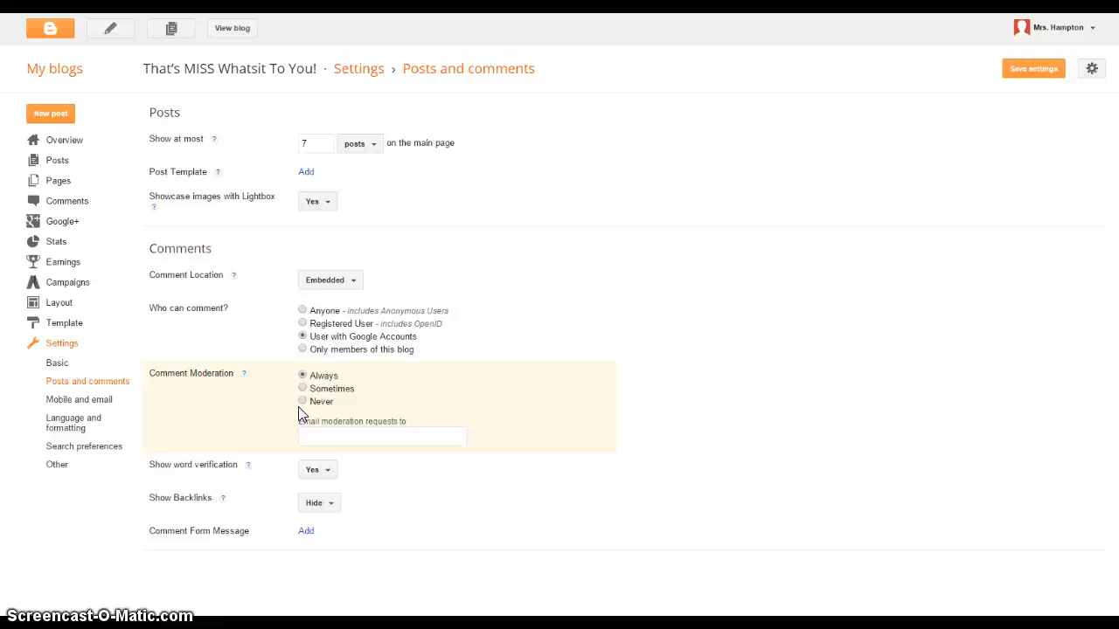
- Enter the owner's e-mail address for moderation requests and save the comment settings
click(306, 436)
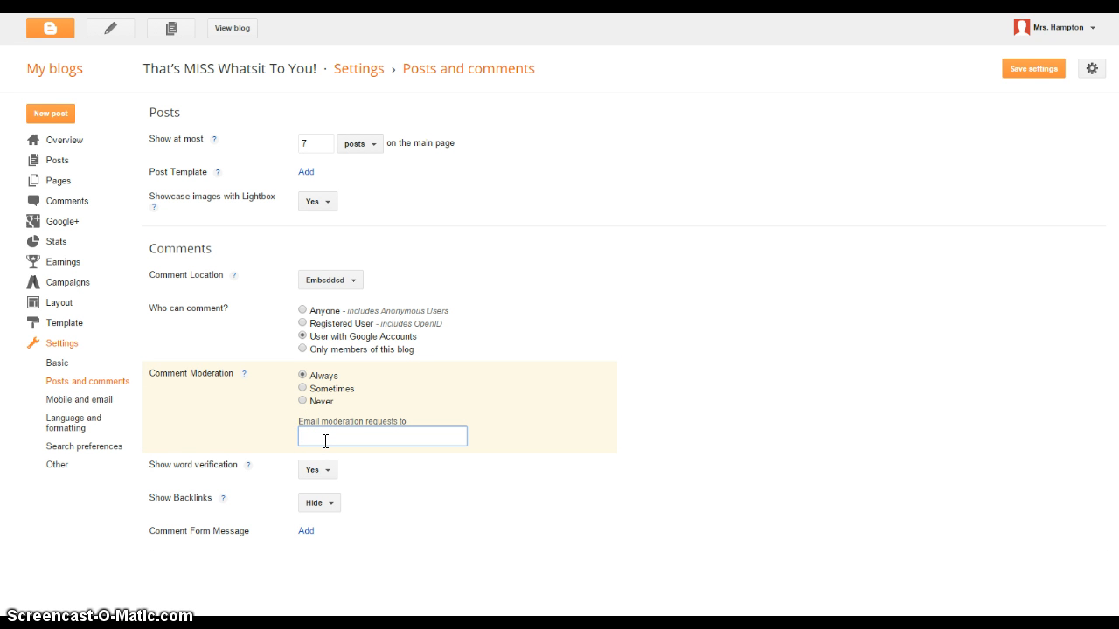
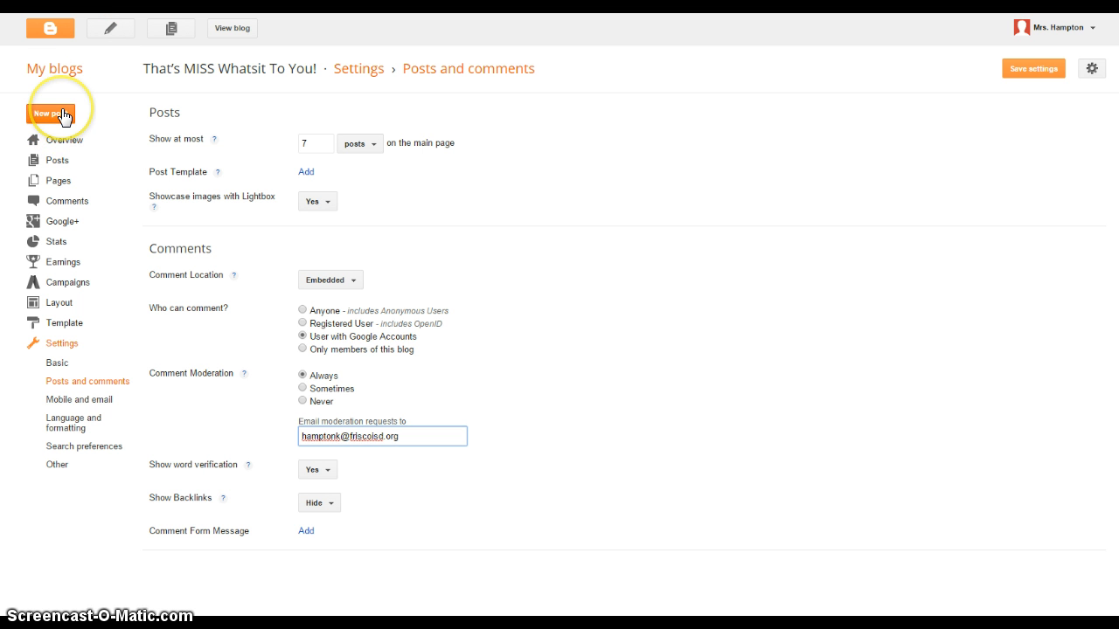
click(1034, 77)
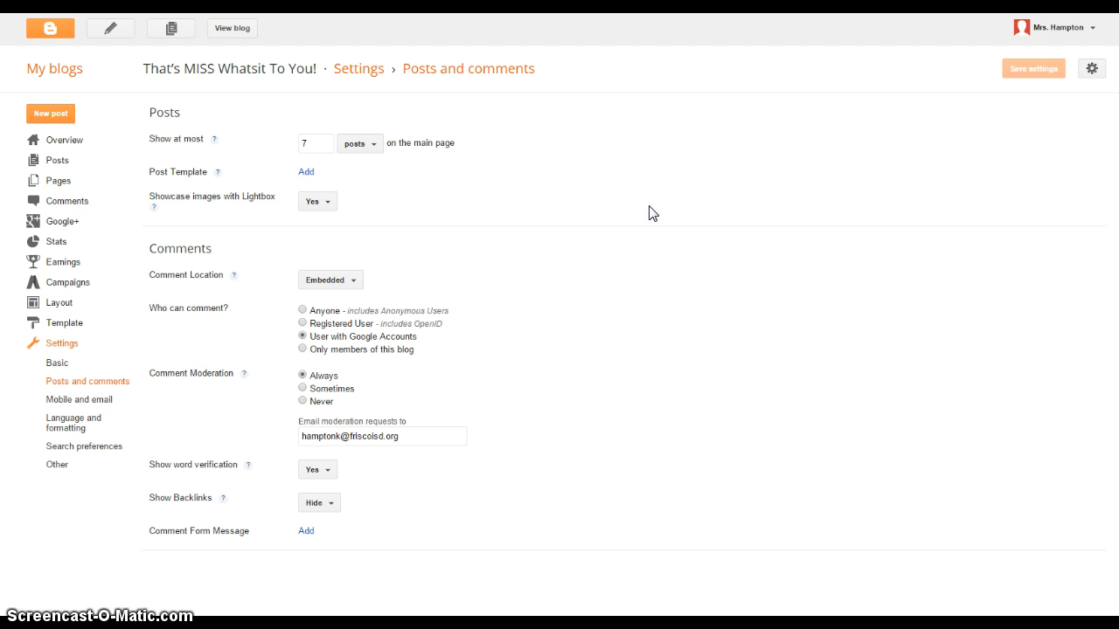
- Browse the templates and apply the pink-striped Watermark template to the blog
click(75, 326)
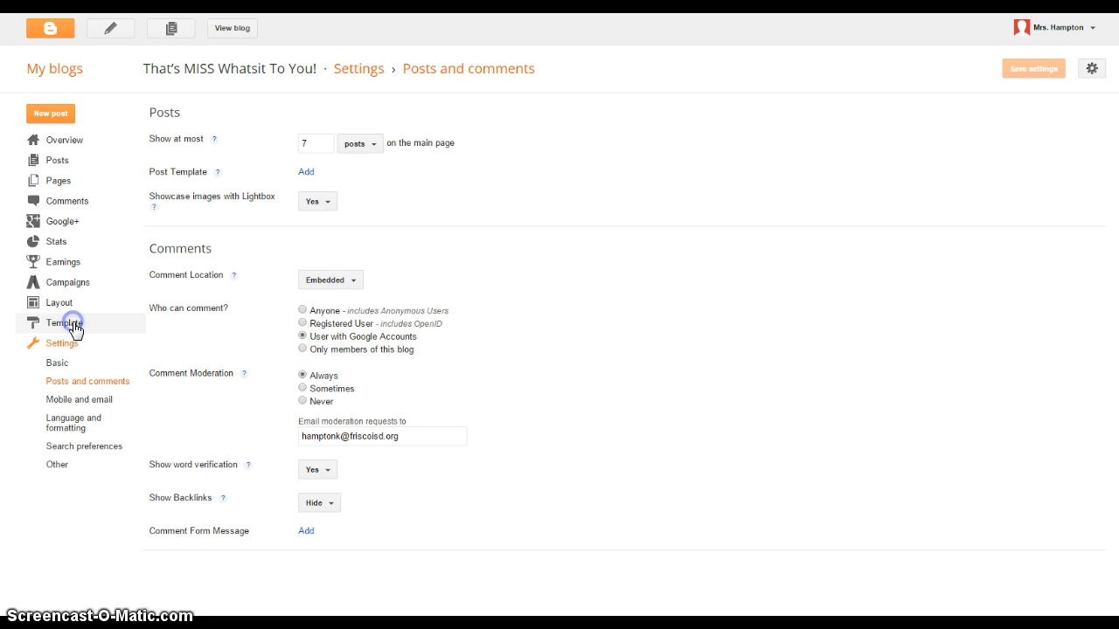
mouse_move(337, 392)
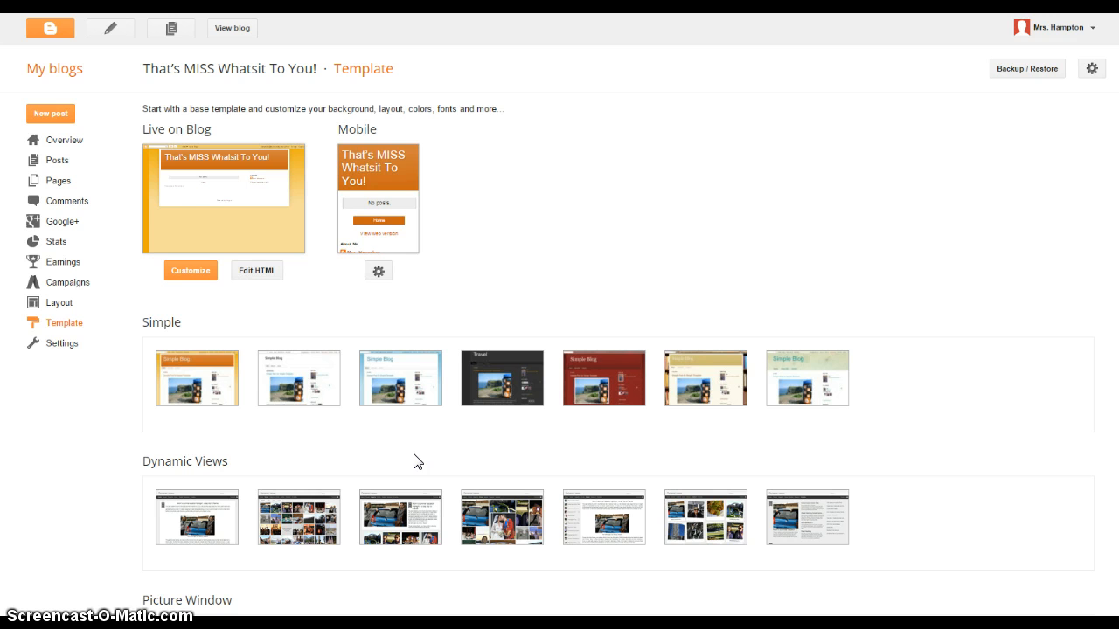
scroll(422, 463, down, 2)
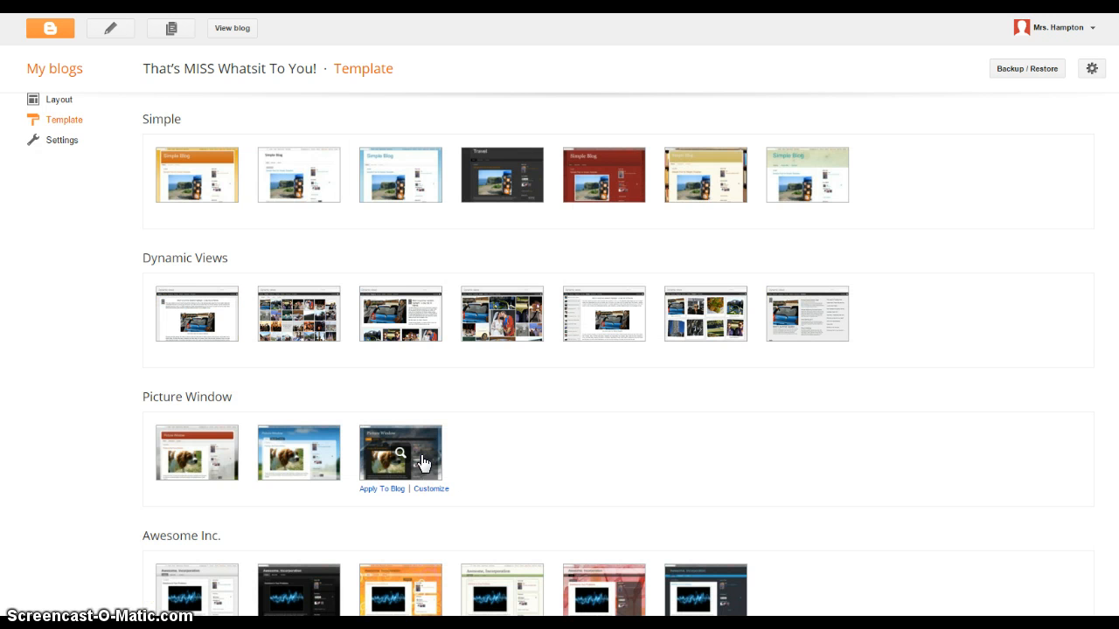
scroll(422, 463, down, 1)
scroll(422, 463, down, 1)
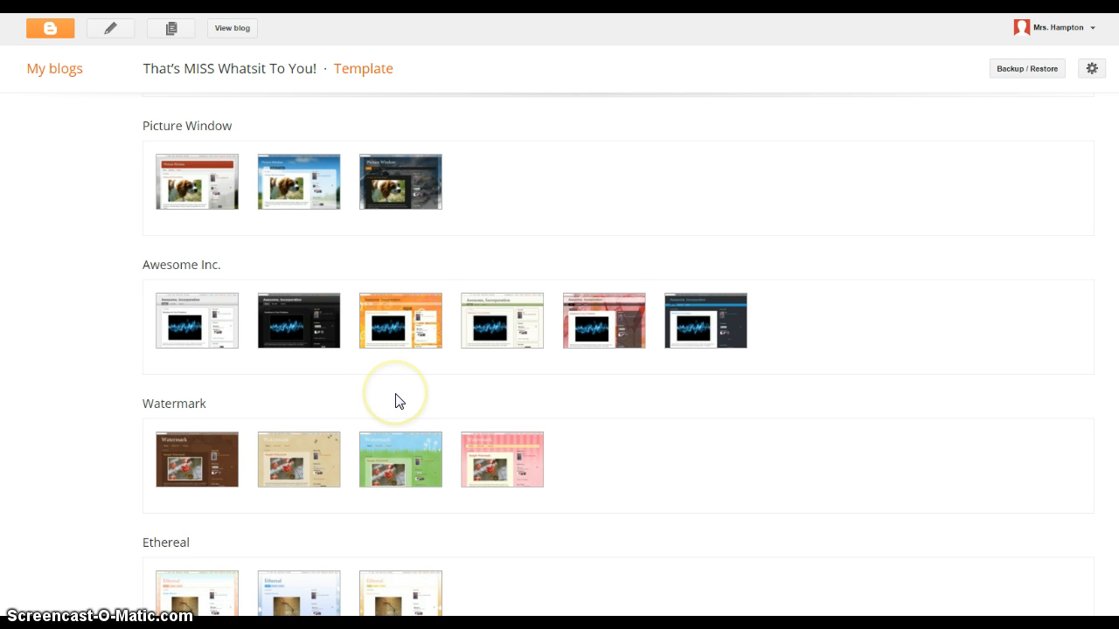
mouse_move(679, 317)
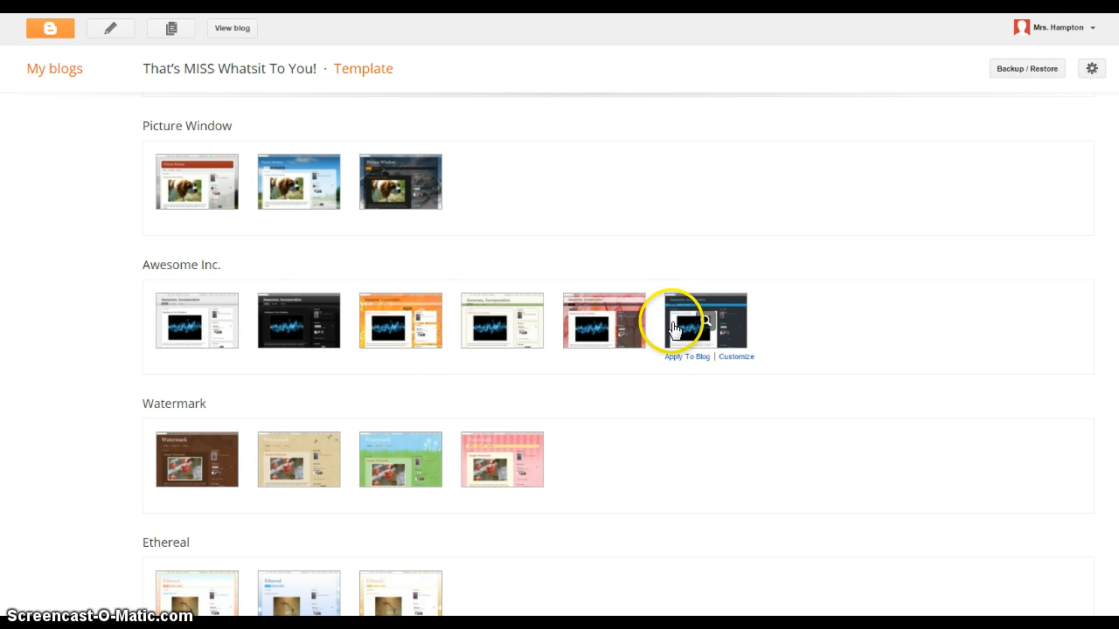
scroll(539, 332, down, 1)
mouse_move(207, 400)
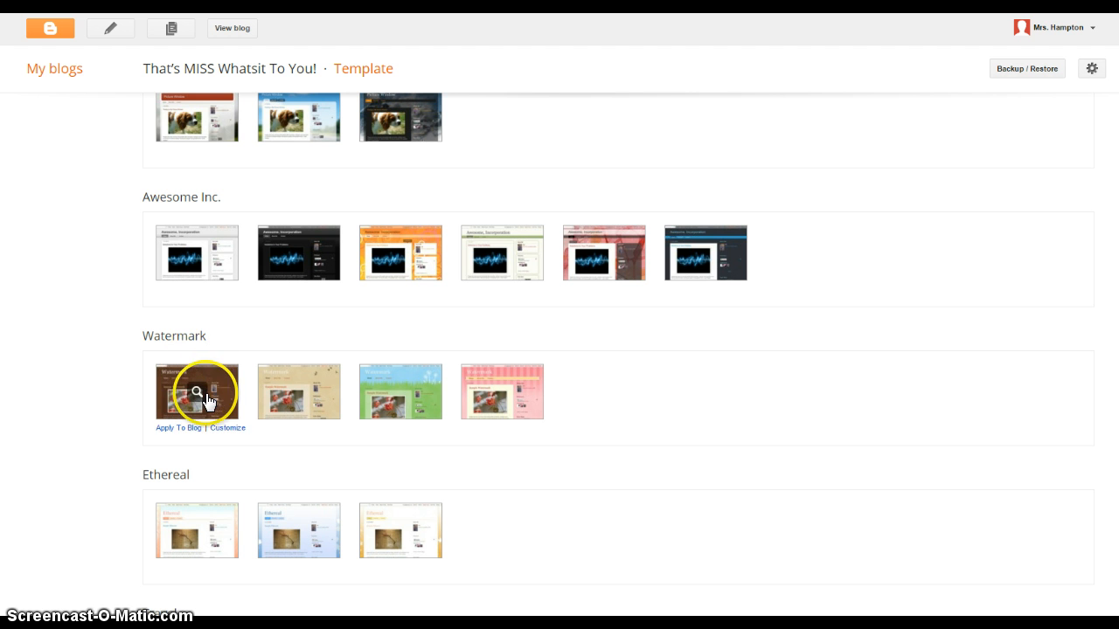
click(474, 390)
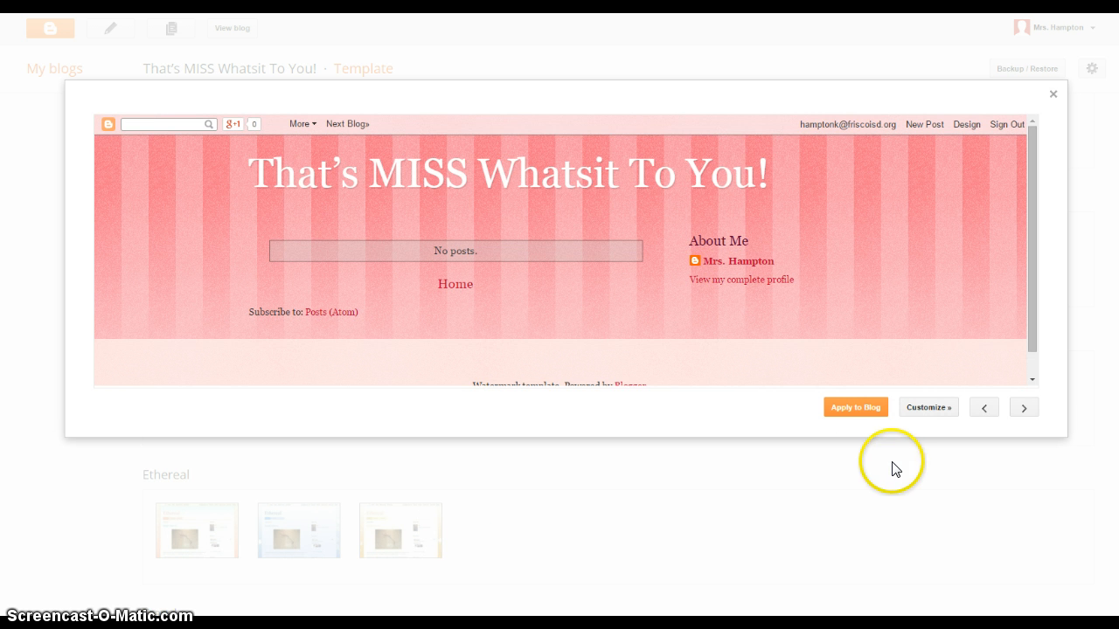
click(867, 409)
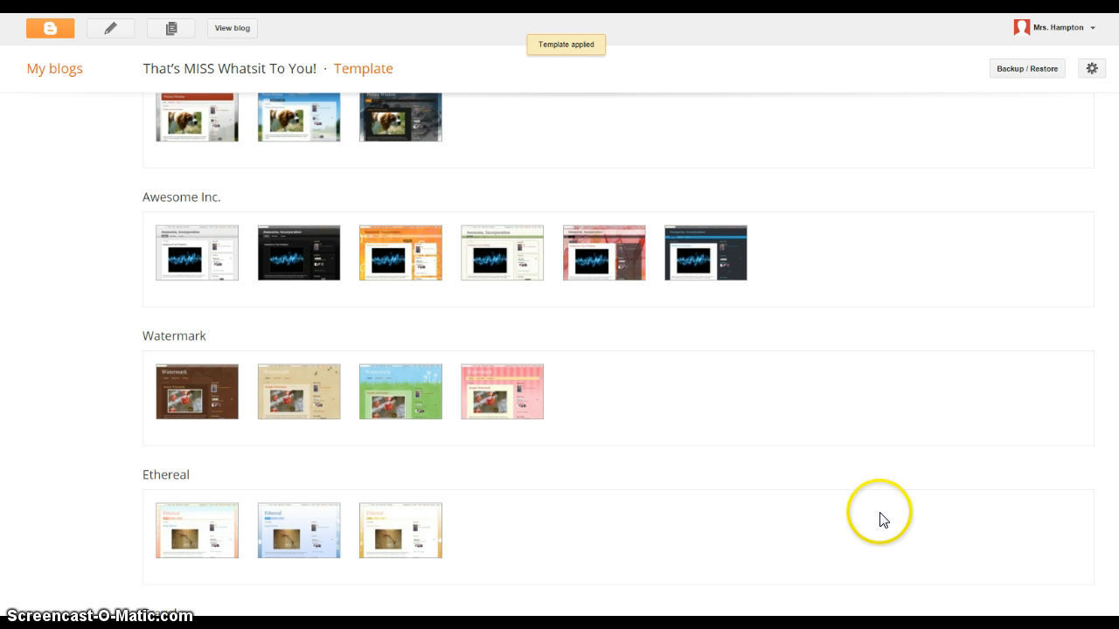
scroll(881, 518, up, 6)
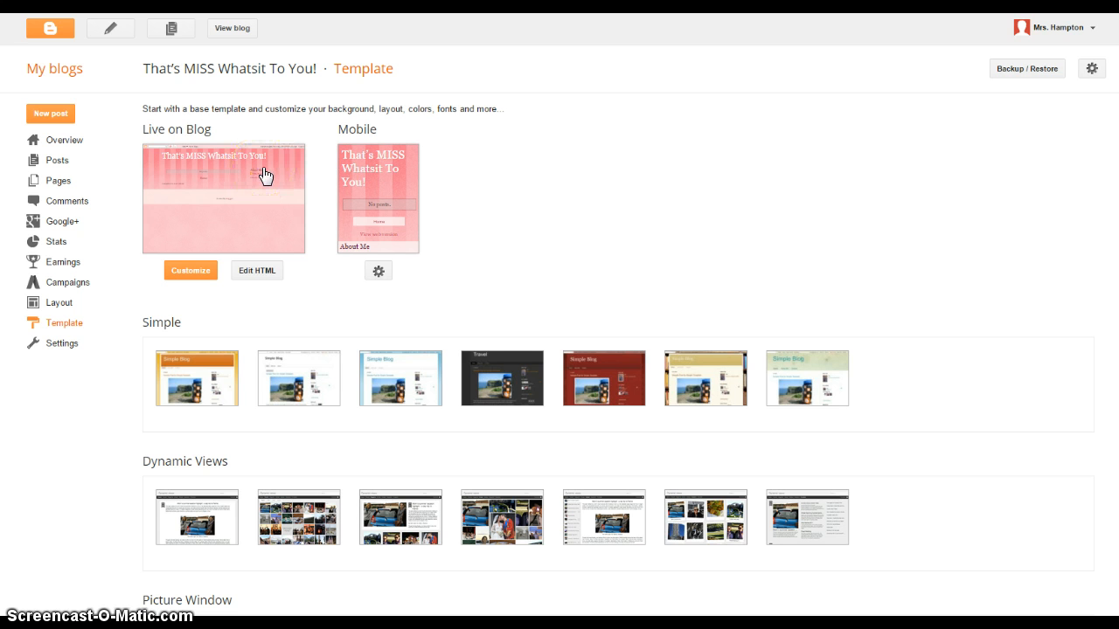
- In the Template Designer, preview the blog with Simple and several Dynamic Views variants
click(192, 274)
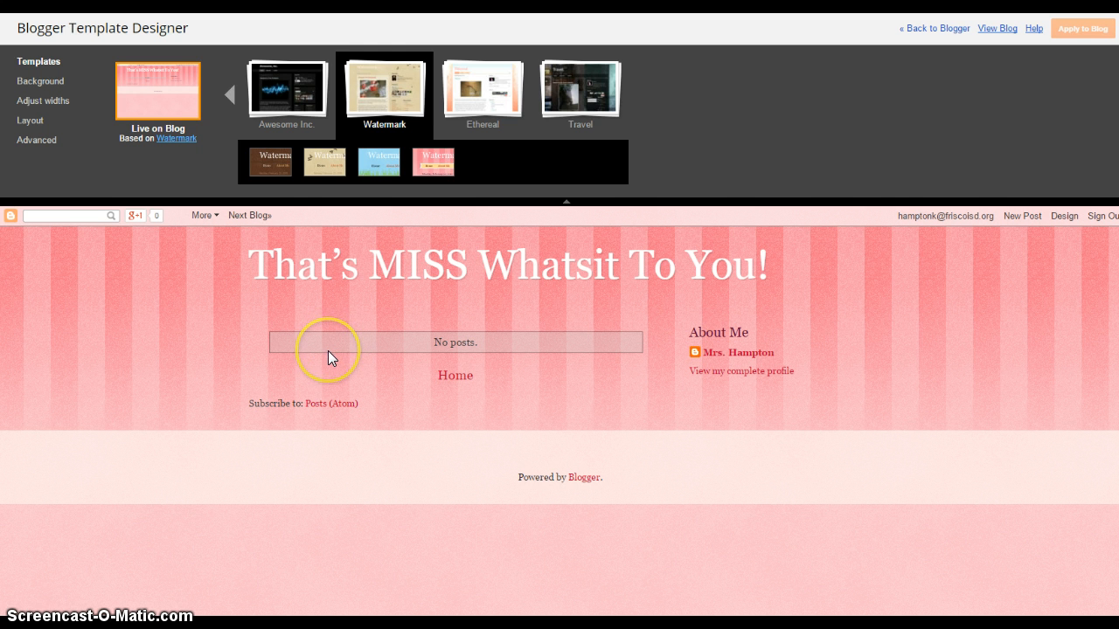
click(230, 94)
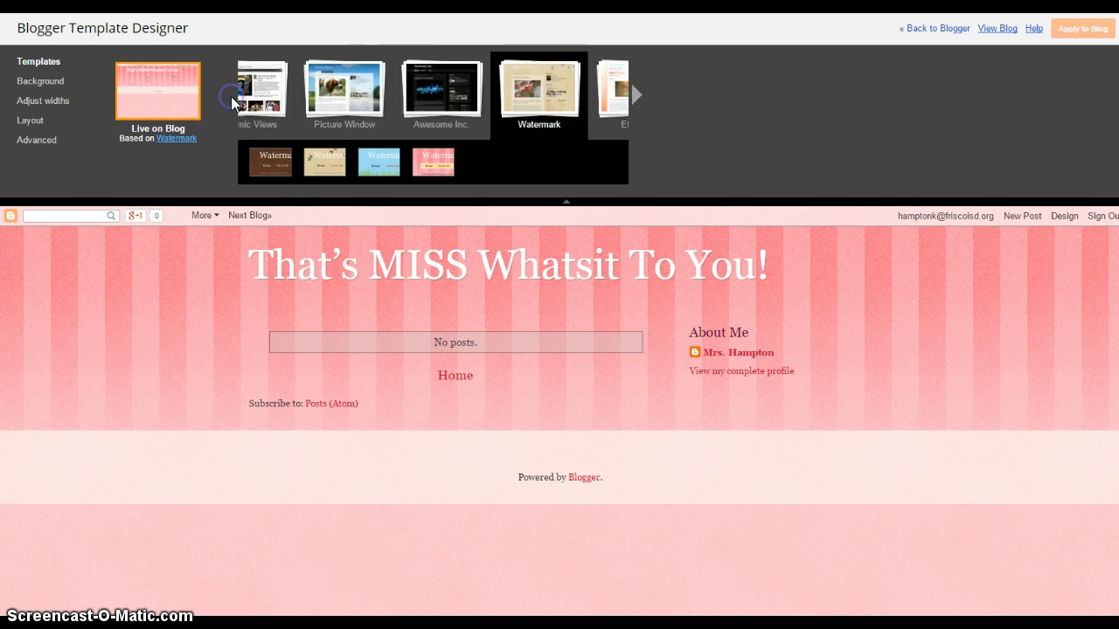
click(294, 91)
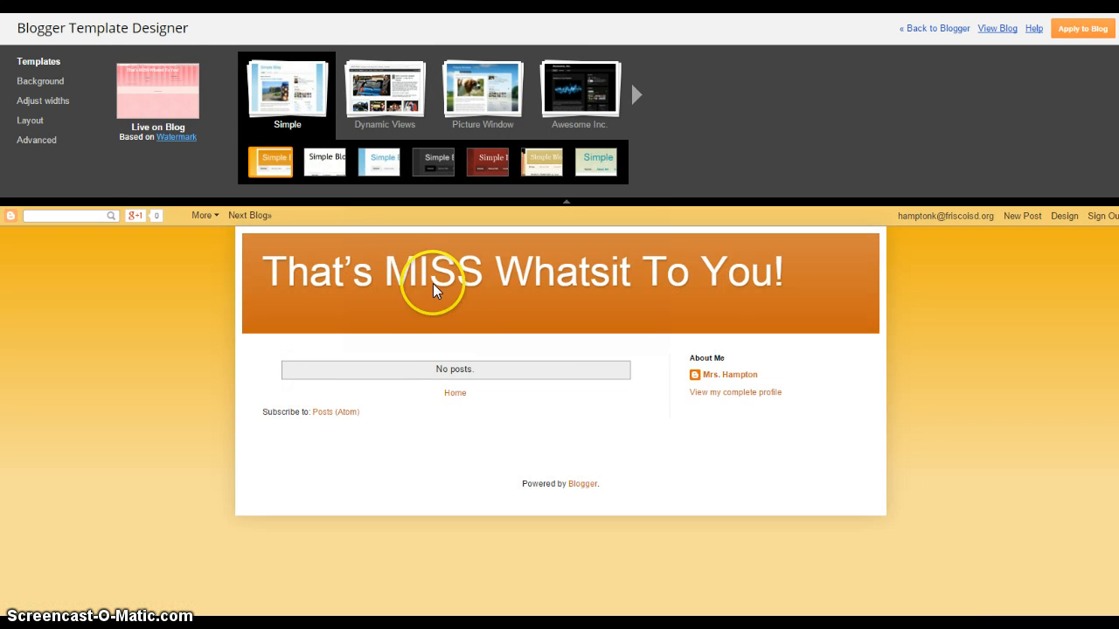
click(635, 458)
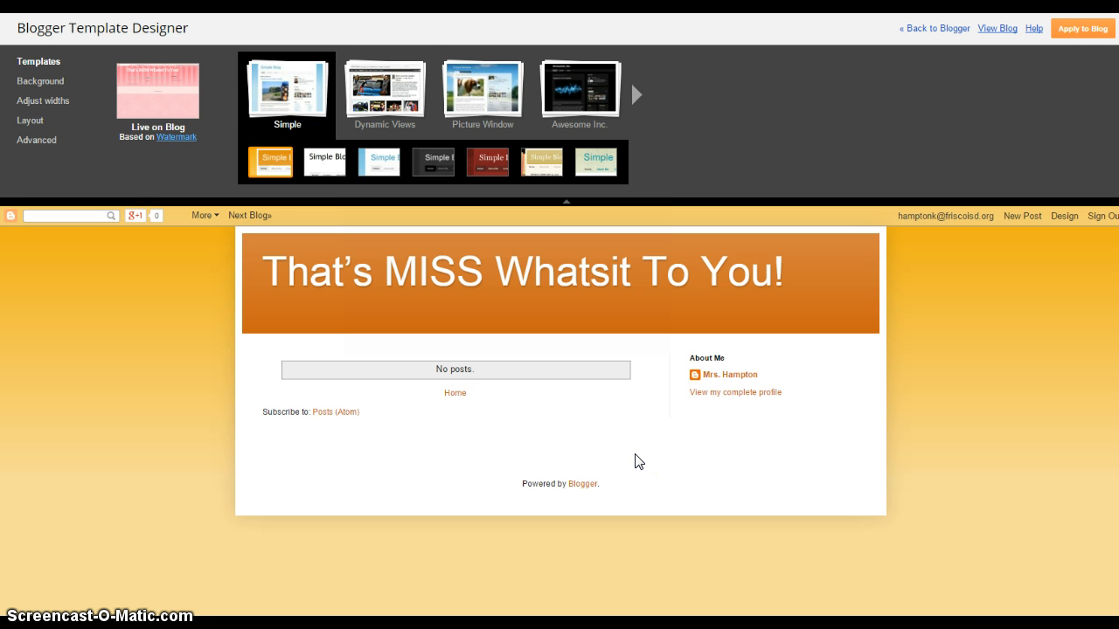
click(371, 85)
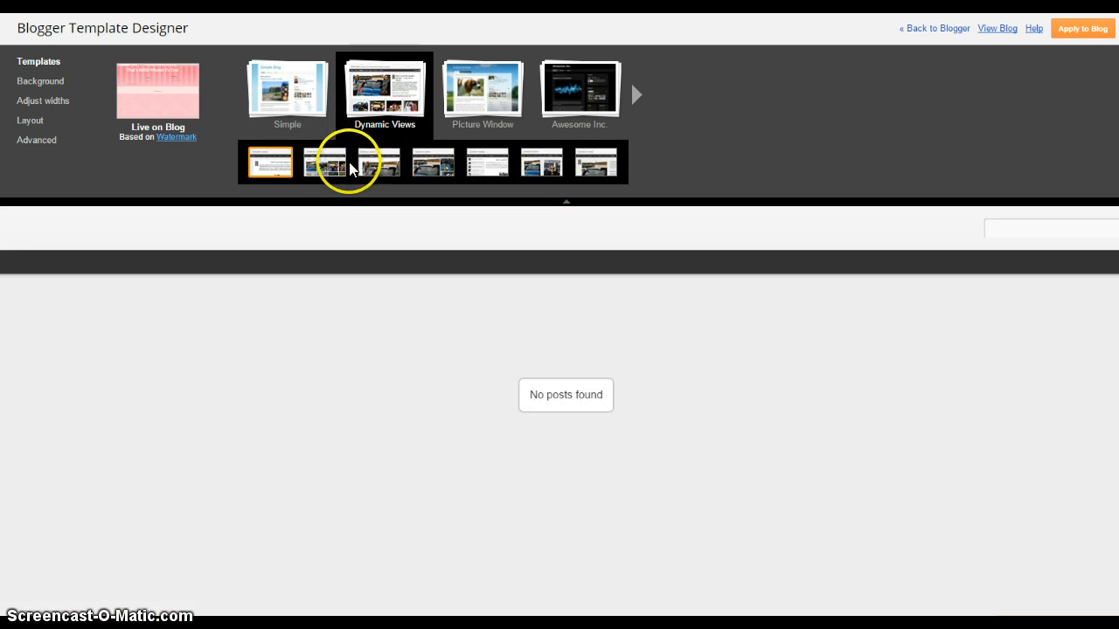
click(350, 168)
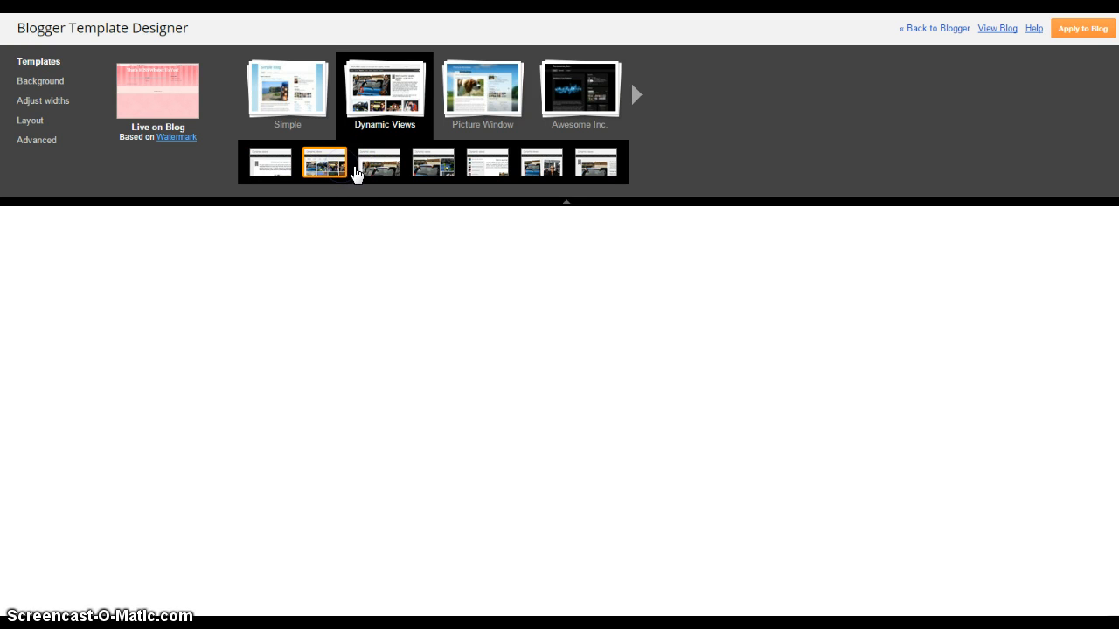
click(381, 175)
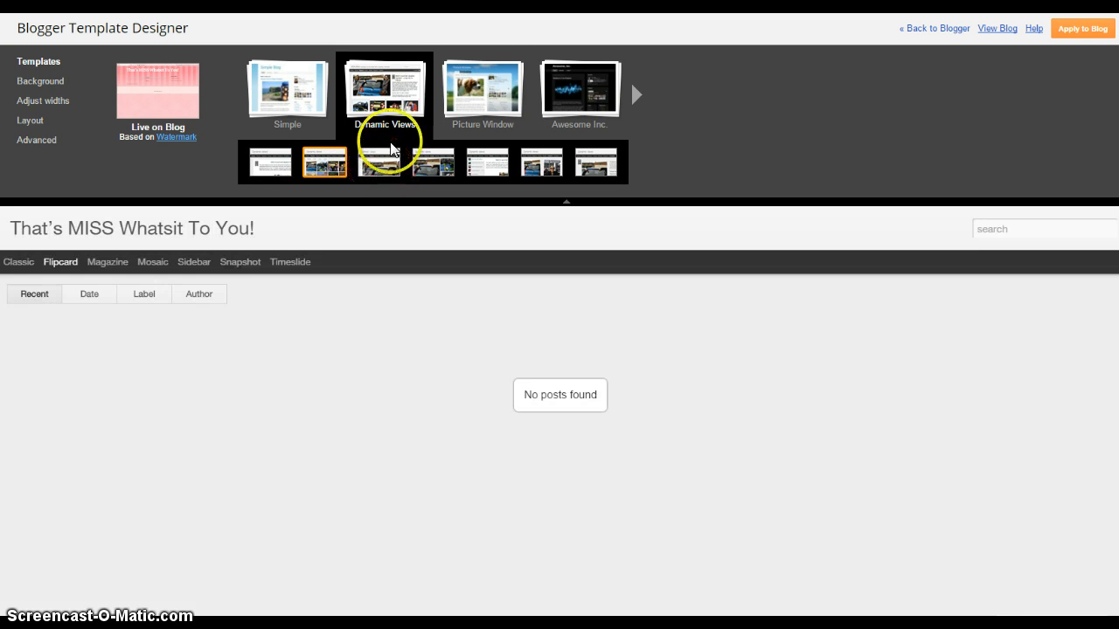
- Try Picture Window, then settle on the Ethereal template and open its background options
click(483, 88)
click(637, 95)
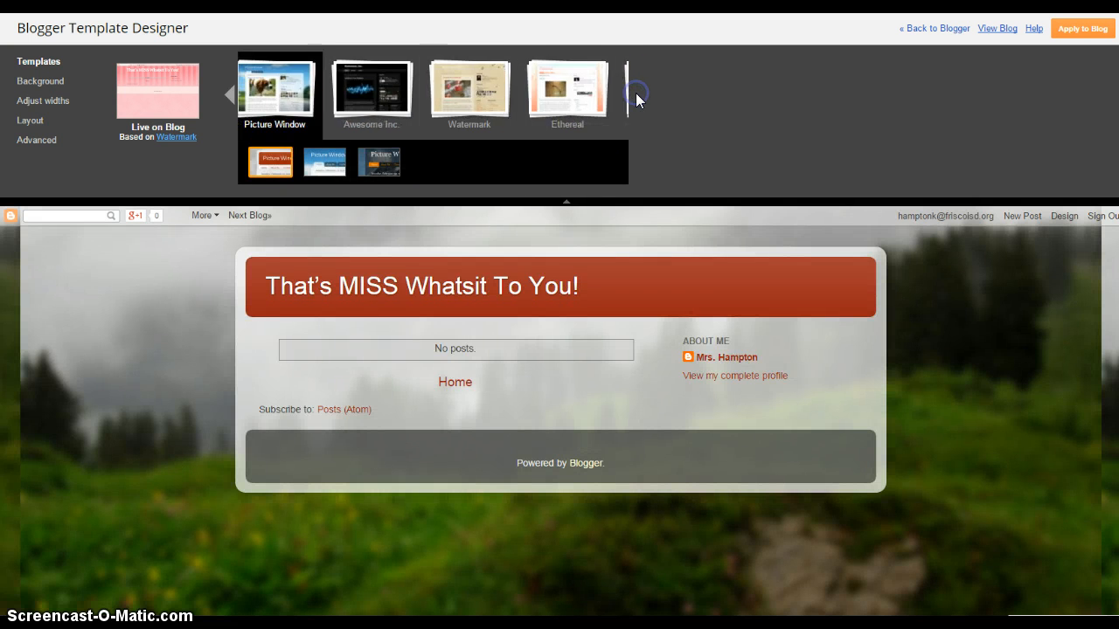
click(499, 93)
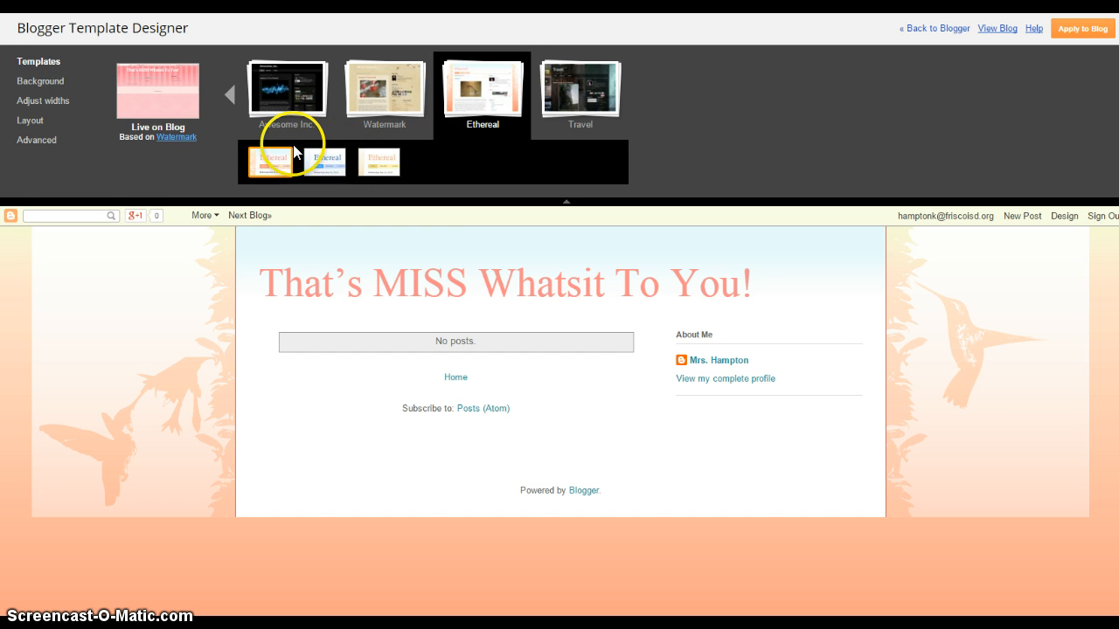
click(41, 88)
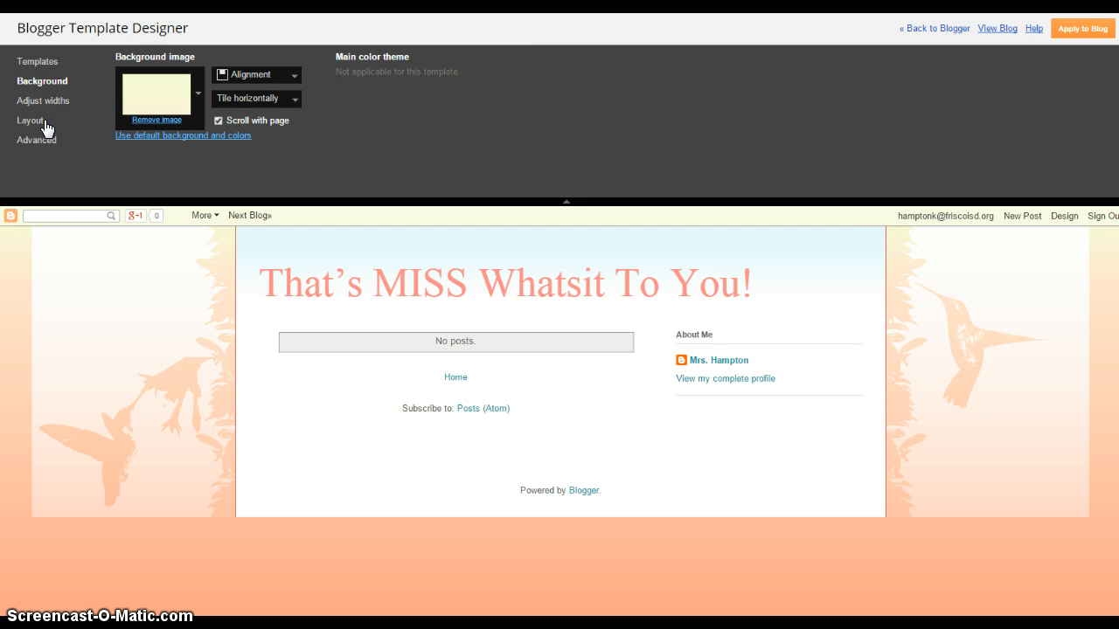
- Try several background alignment positions and keep horizontal tiling
click(292, 75)
click(258, 93)
click(285, 74)
click(240, 92)
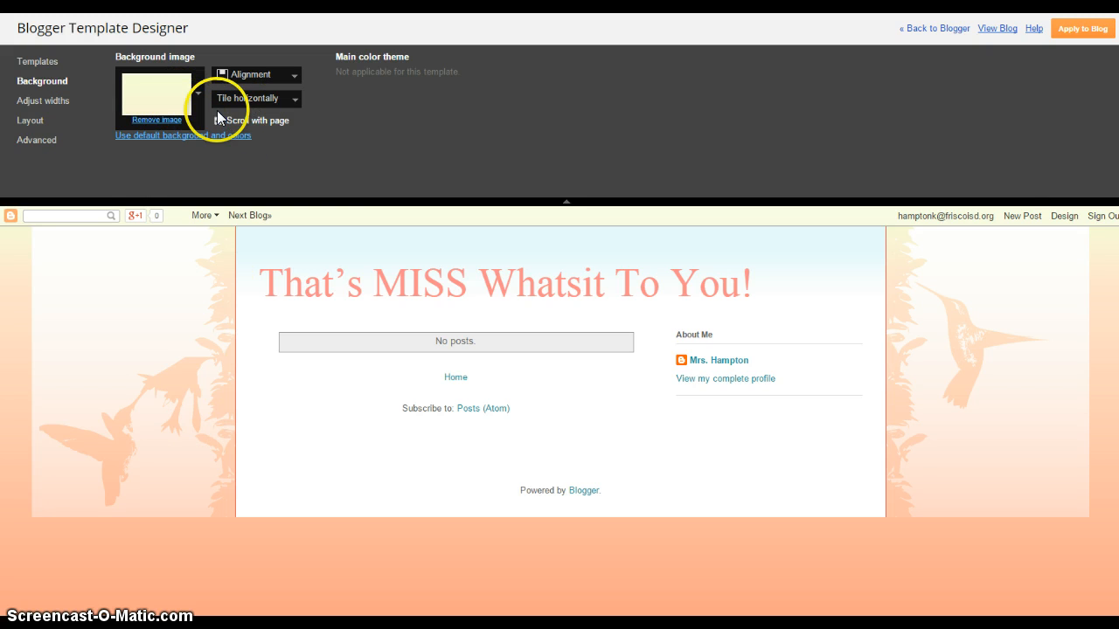
click(262, 104)
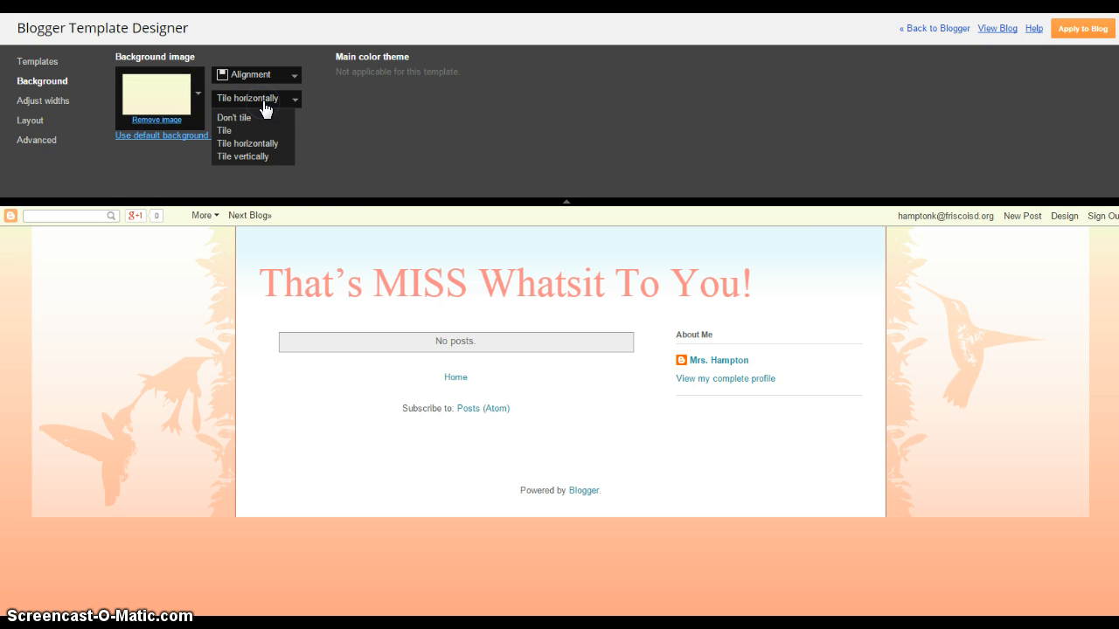
click(262, 106)
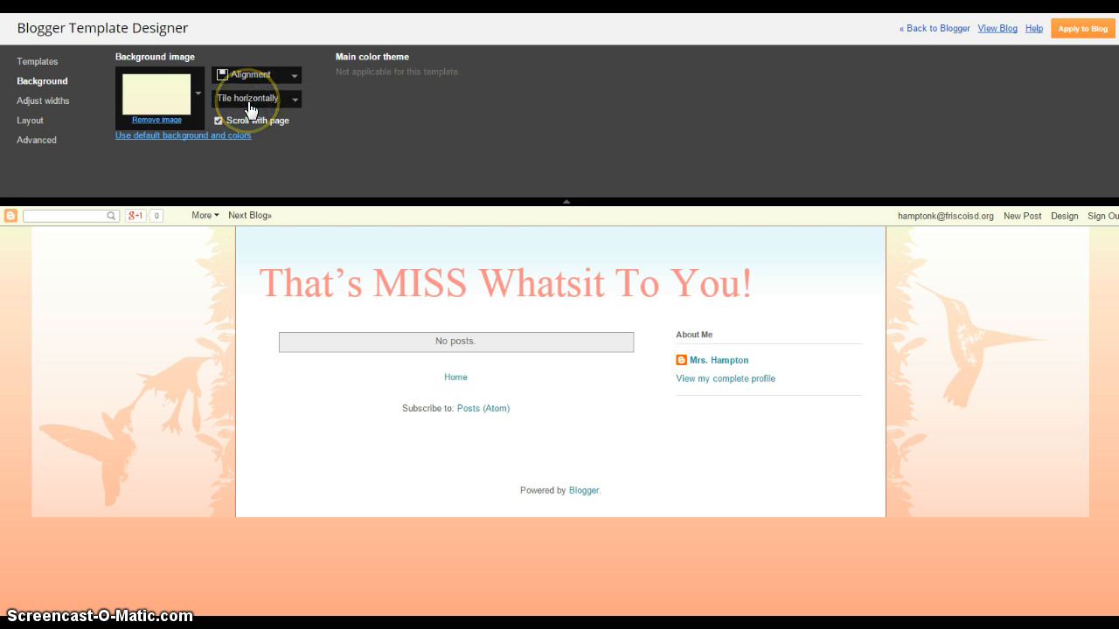
- Browse the background image choices and close the picker without choosing one
click(197, 93)
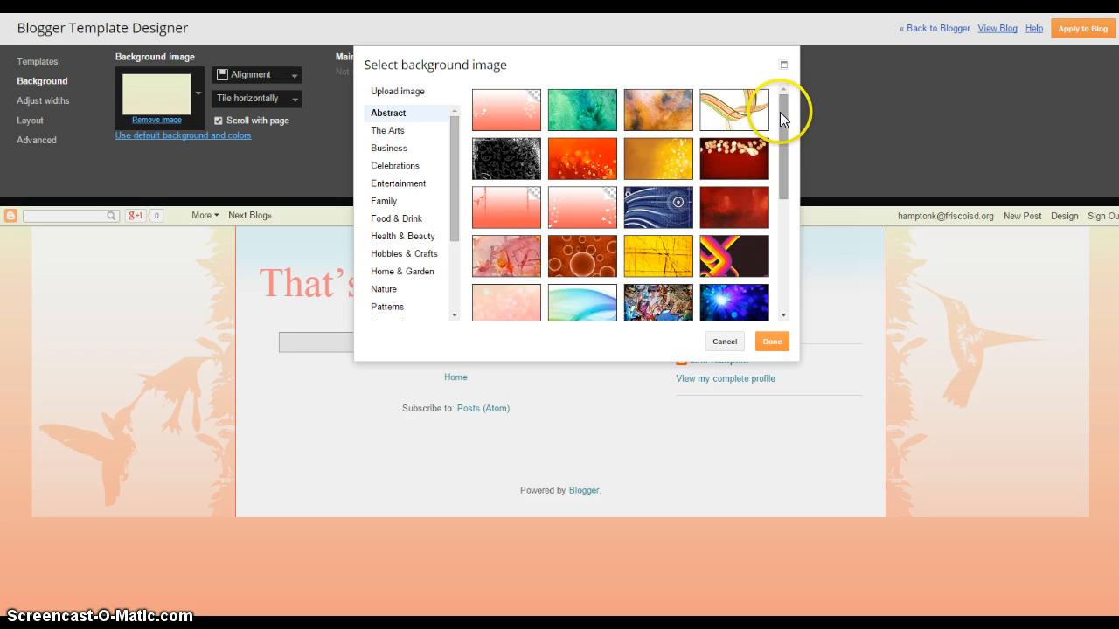
drag(781, 113, 786, 244)
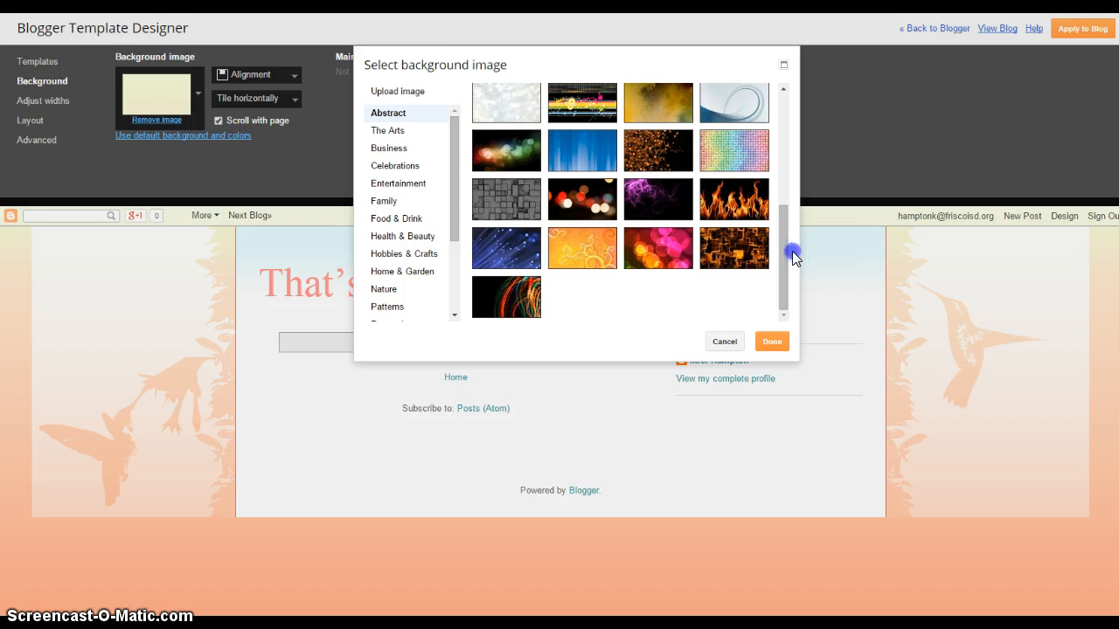
click(732, 341)
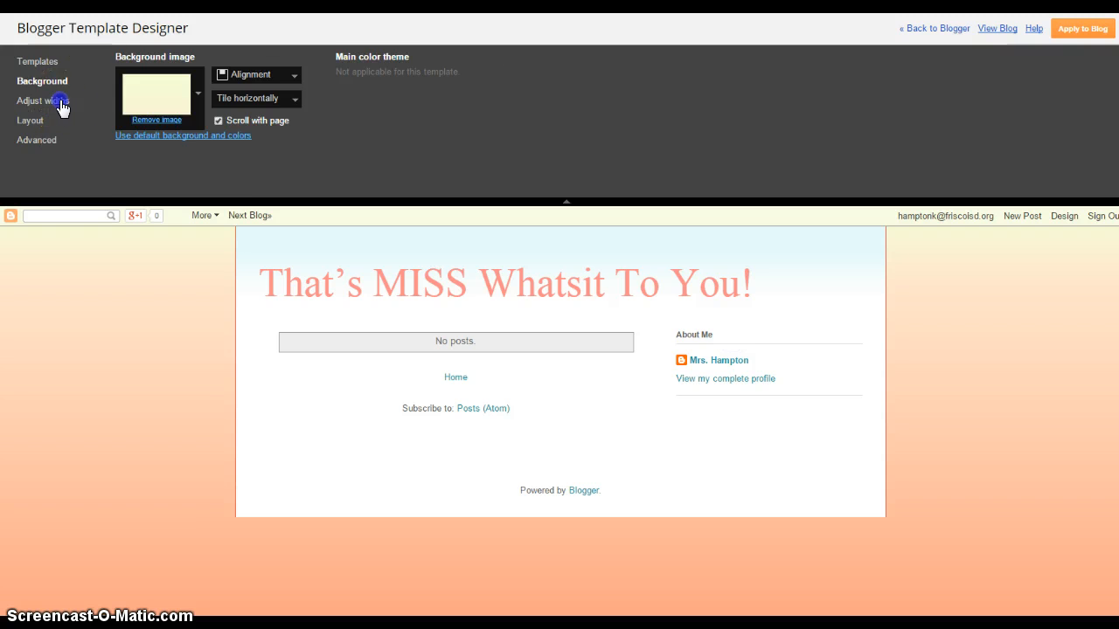
- Use the Adjust widths sliders to set the entire blog to 1100 px and the right sidebar to 320 px
click(61, 105)
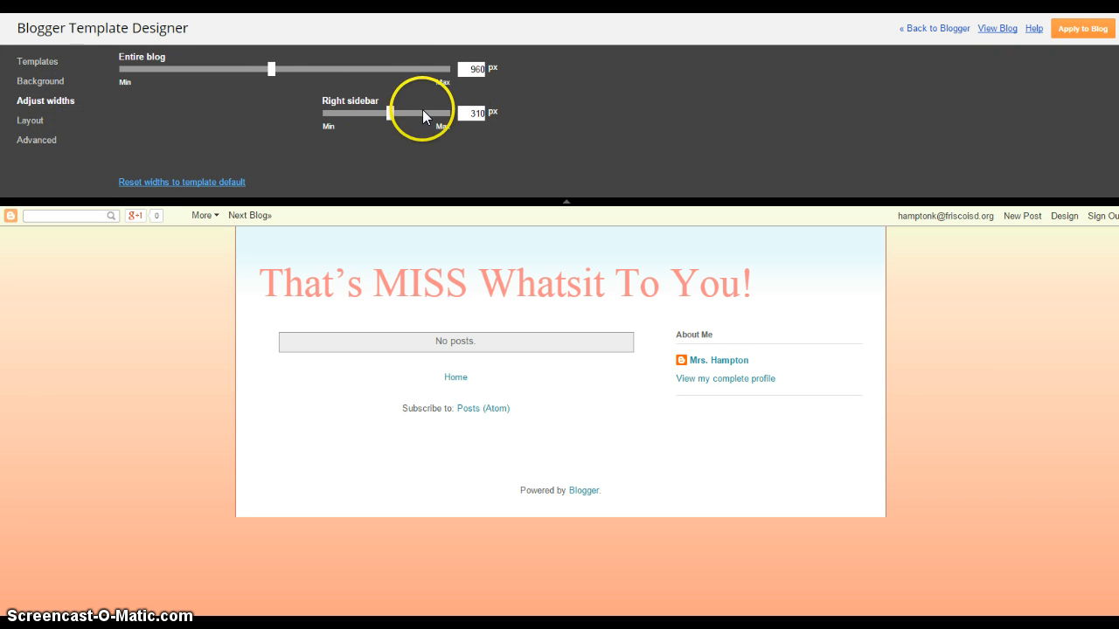
click(270, 77)
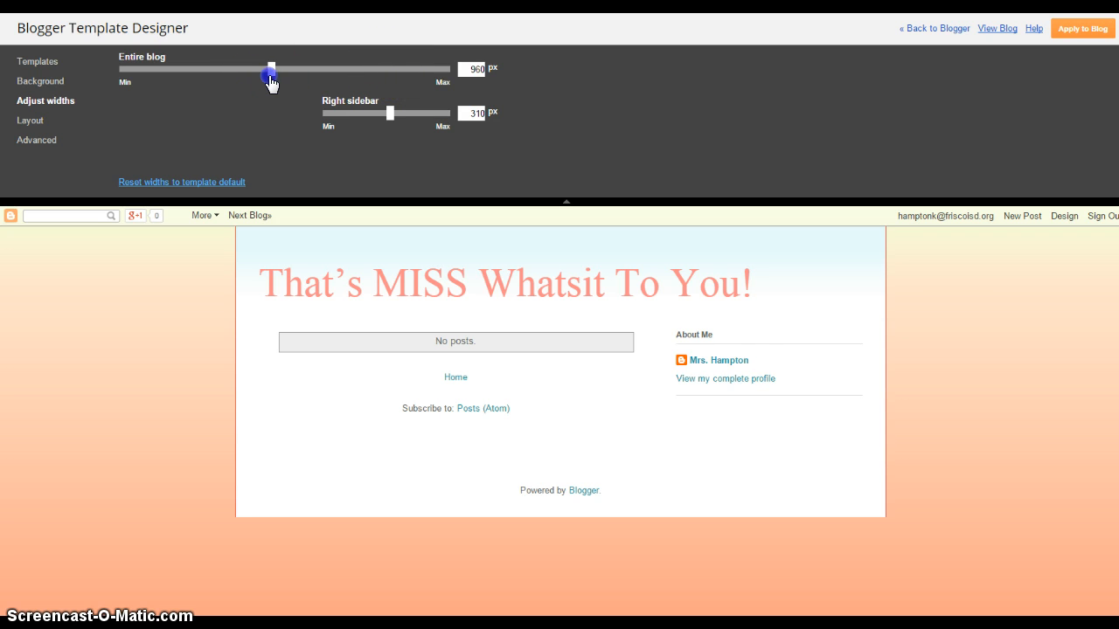
drag(270, 77, 322, 75)
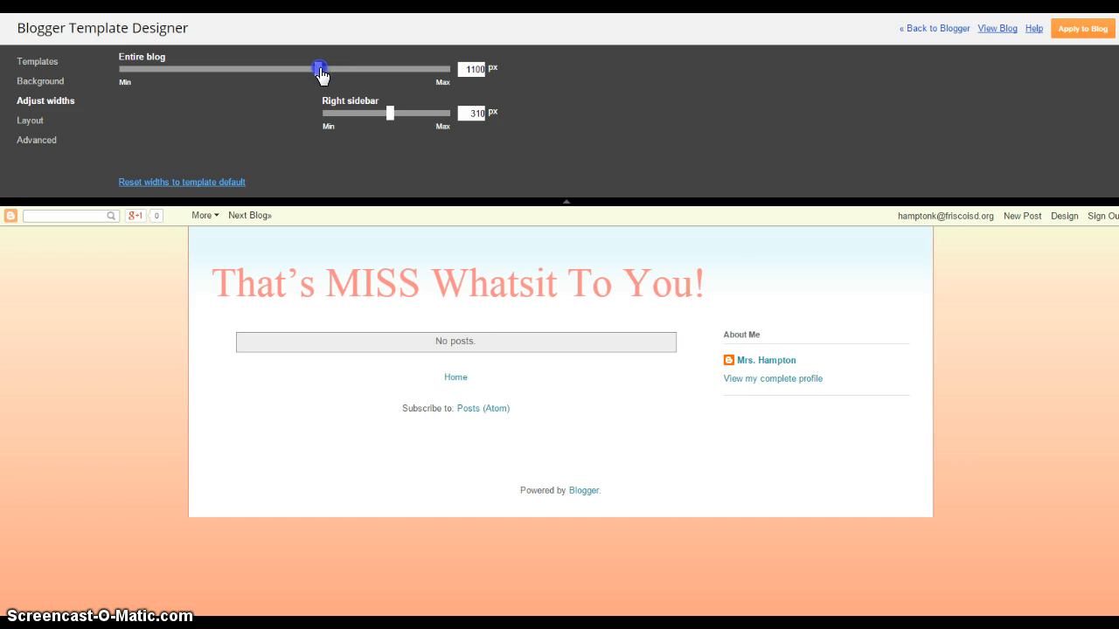
mouse_move(391, 120)
mouse_down()
mouse_move(367, 115)
mouse_move(396, 119)
mouse_up()
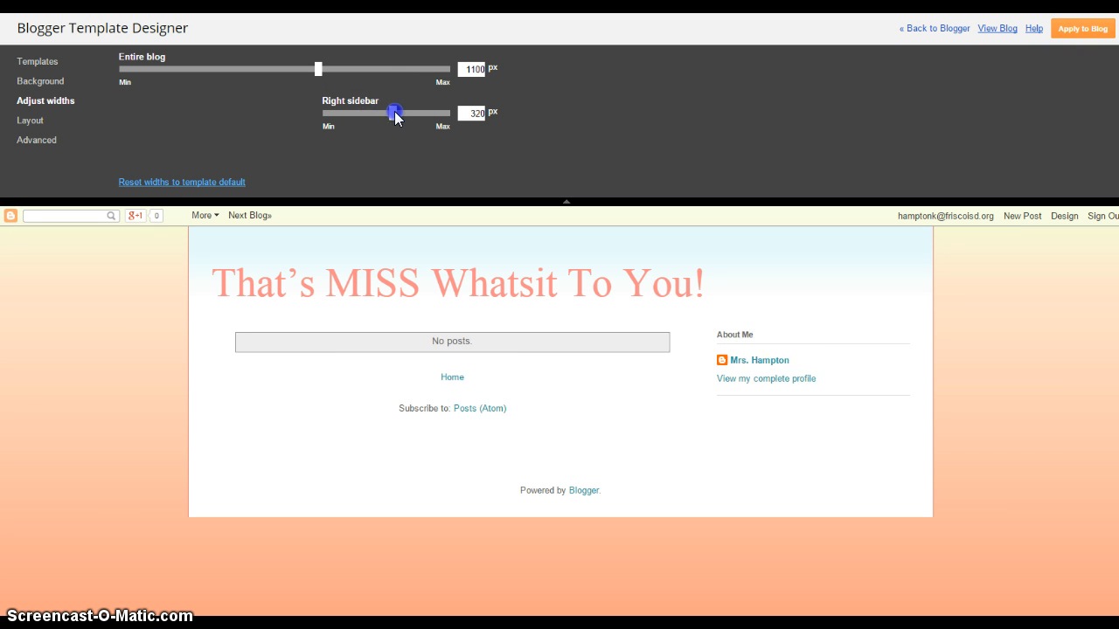
- Choose the wide-posts body layout with one right sidebar and the single-section footer layout
click(32, 122)
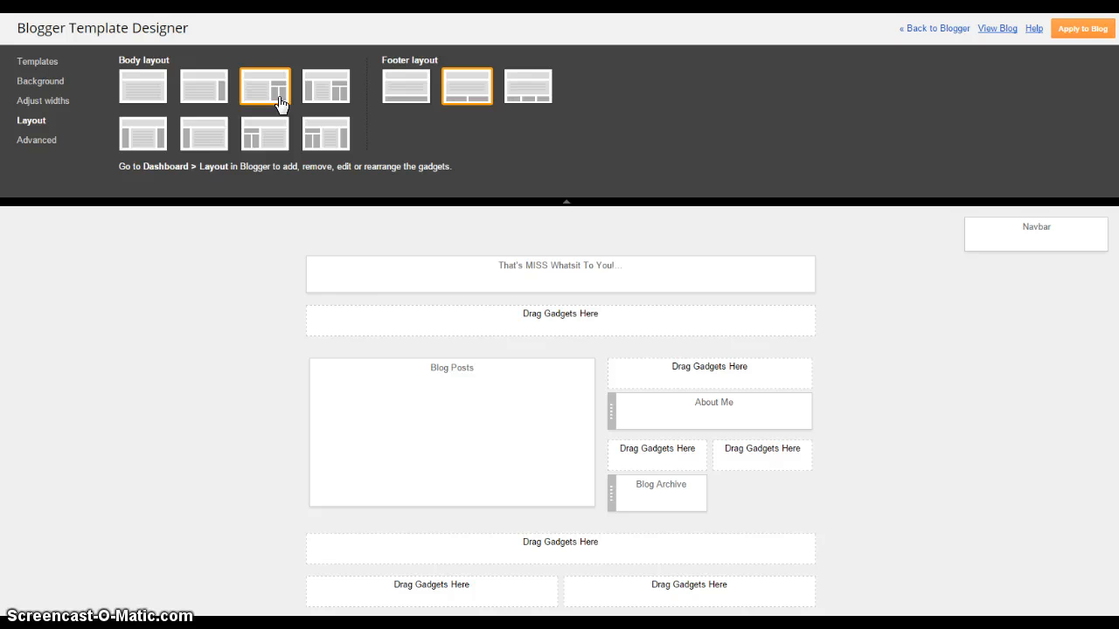
click(191, 95)
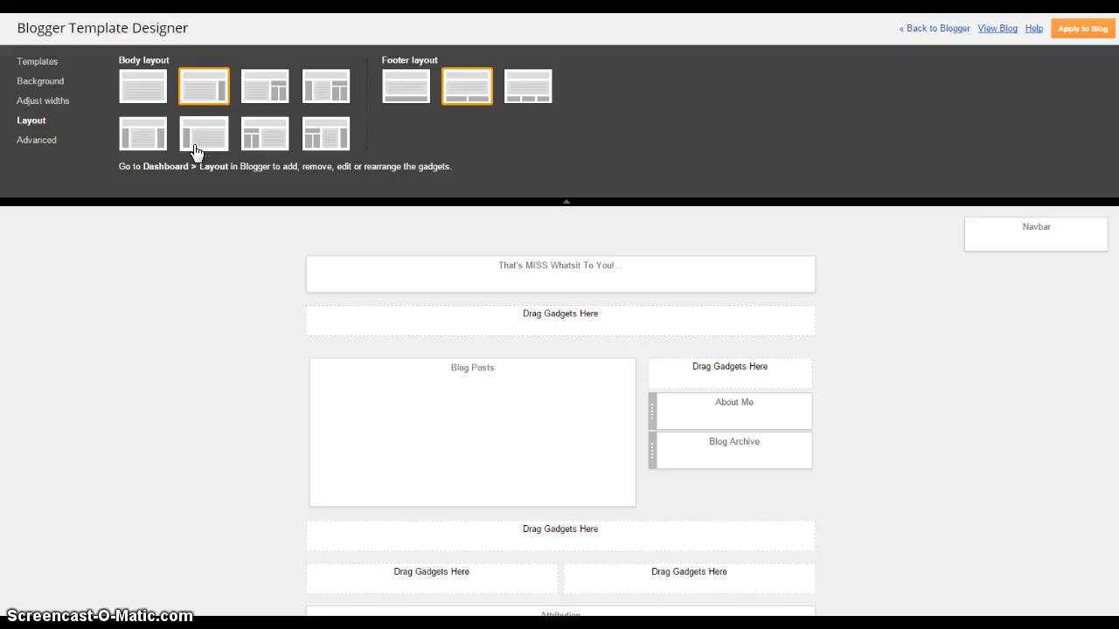
click(405, 86)
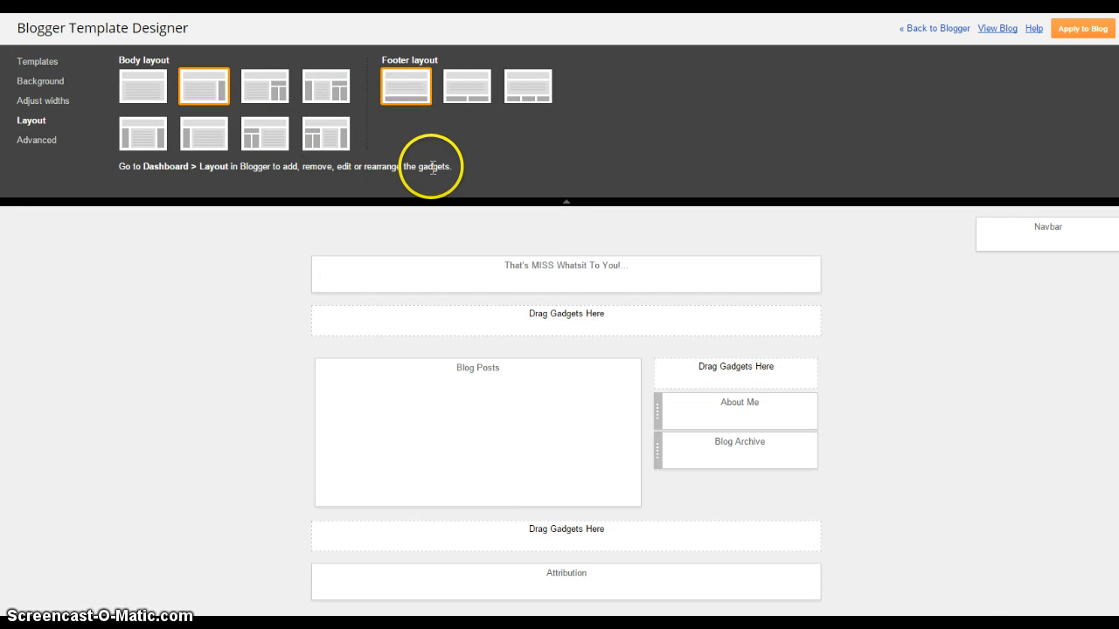
click(43, 142)
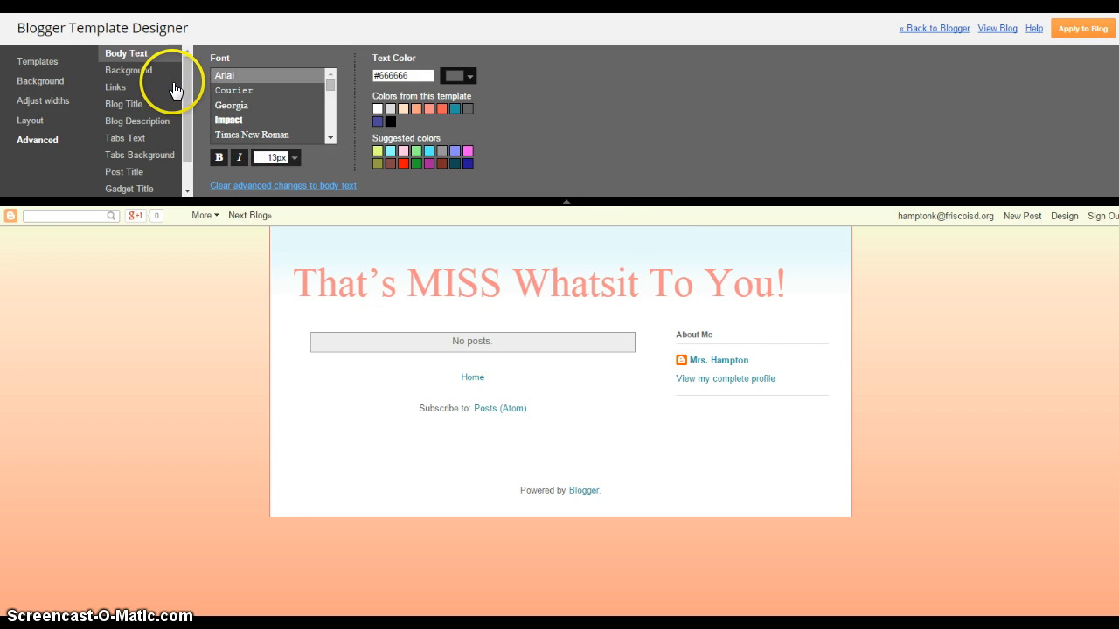
- Browse the Background, Links, Blog Title and Blog Description settings, ending on Blog Title
click(137, 72)
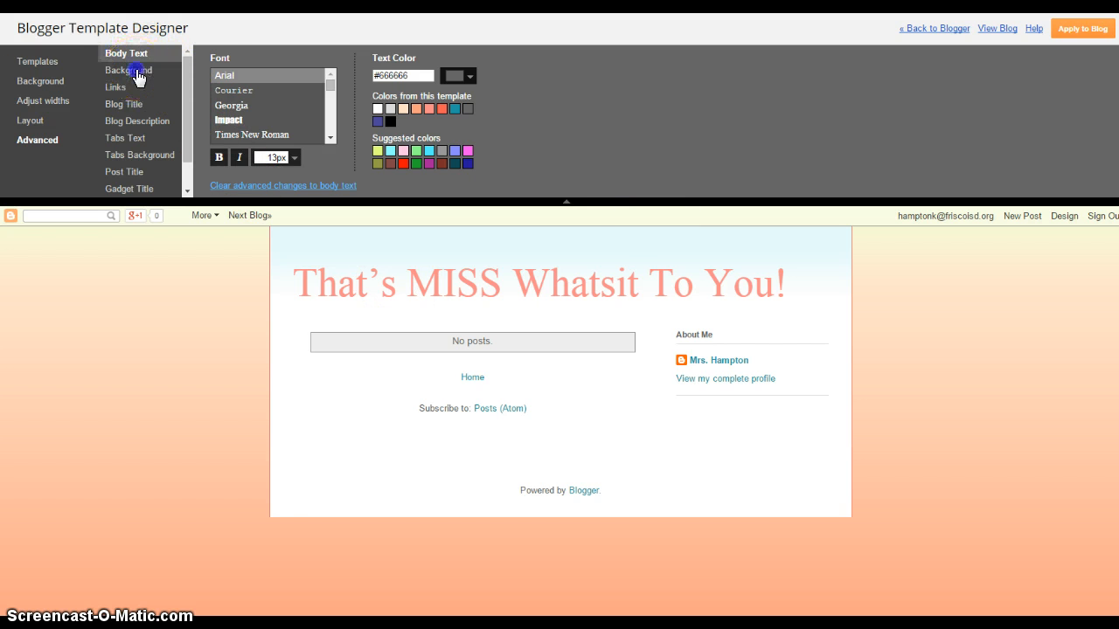
click(128, 89)
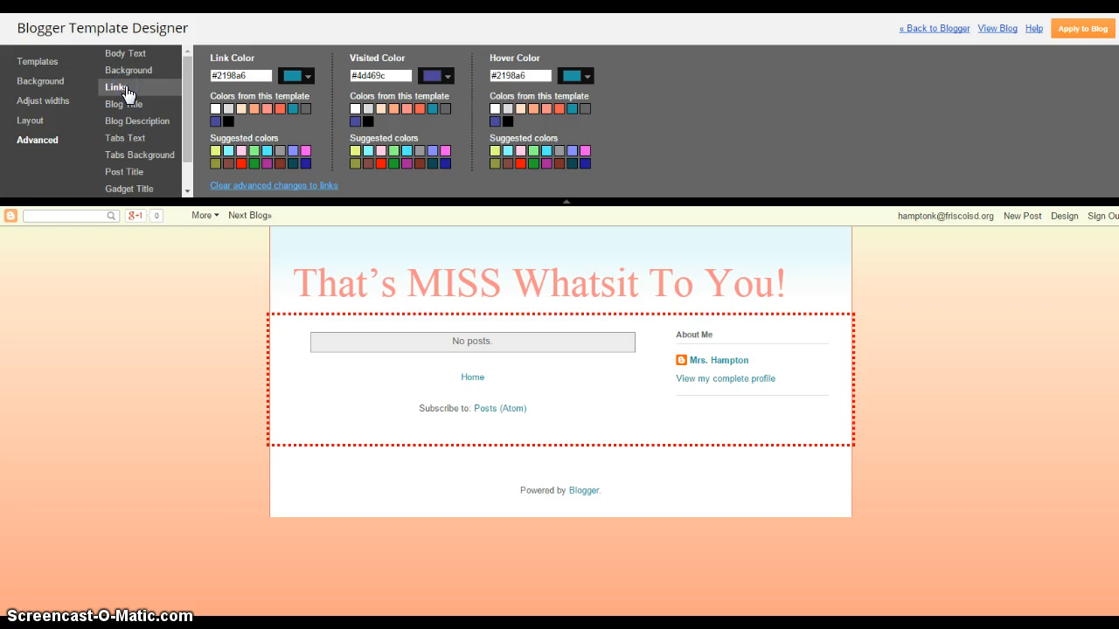
click(127, 109)
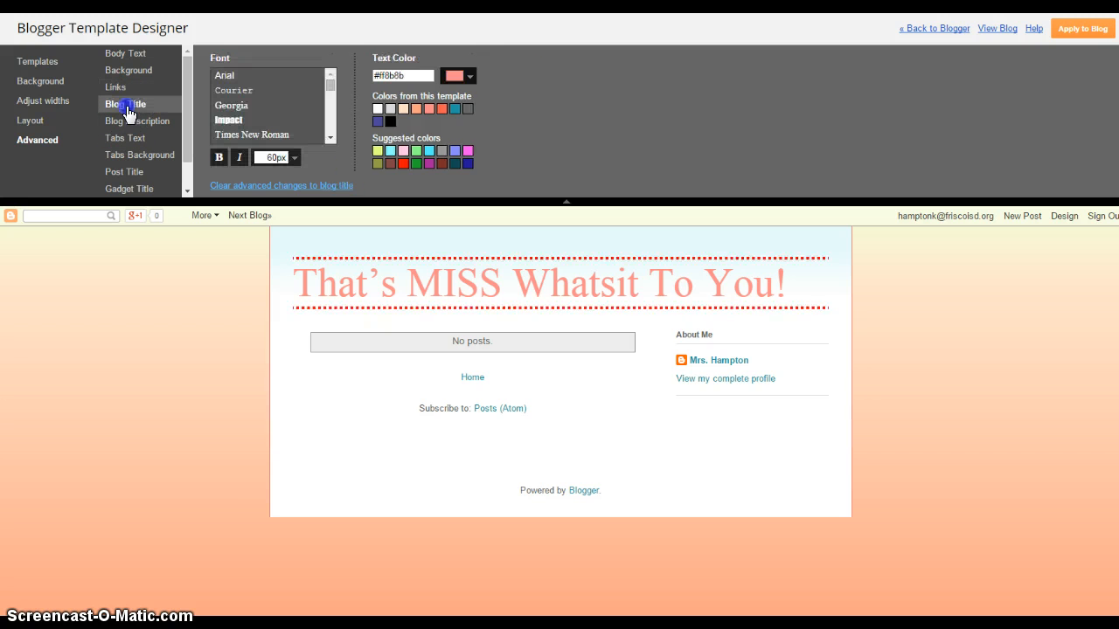
click(128, 125)
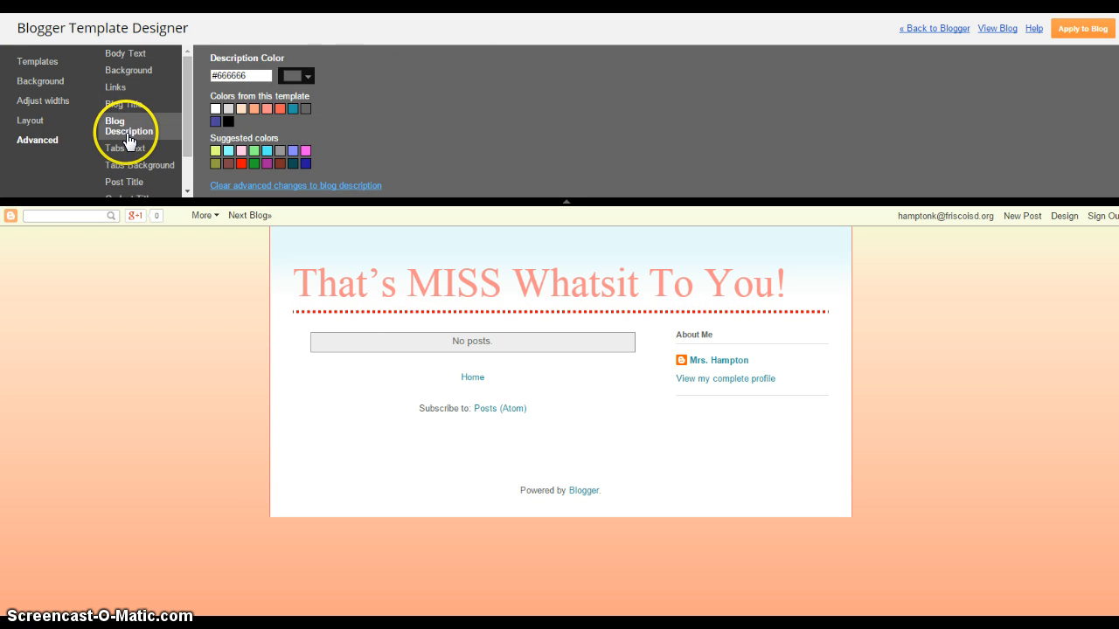
click(124, 108)
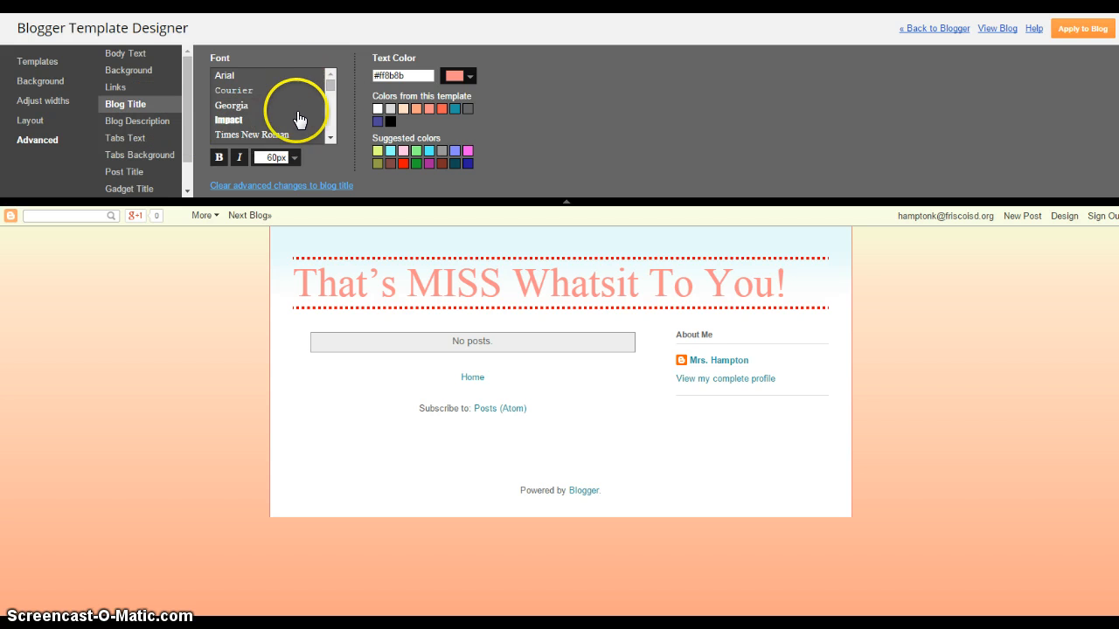
- Set the blog title font to Coming Soon and its colour to the #fb5e53 swatch
drag(331, 91, 331, 109)
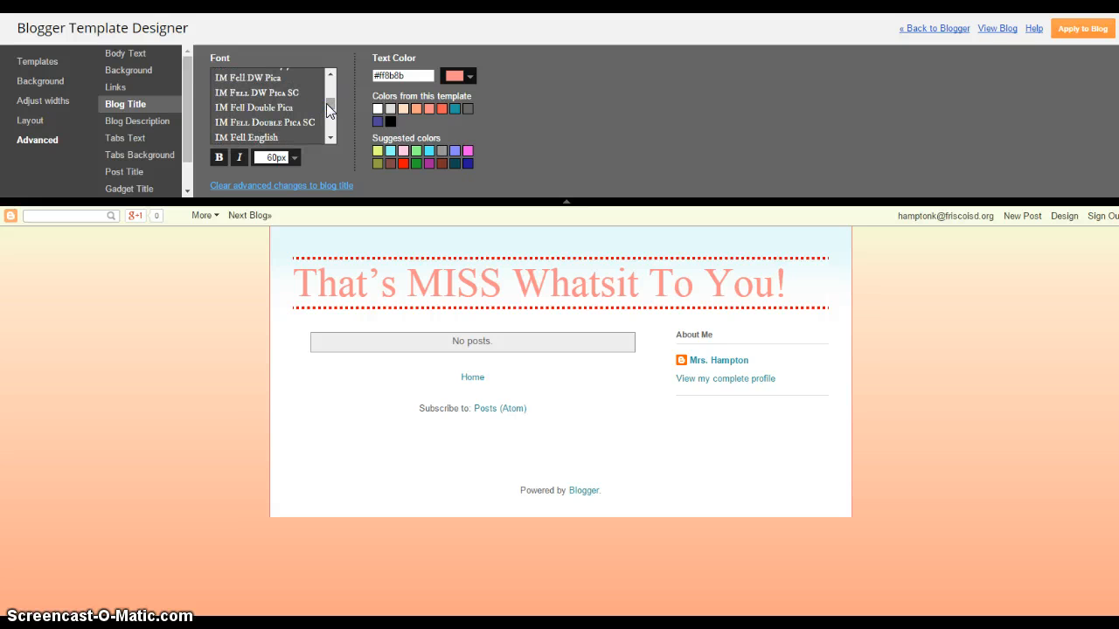
click(298, 157)
click(331, 139)
click(331, 139)
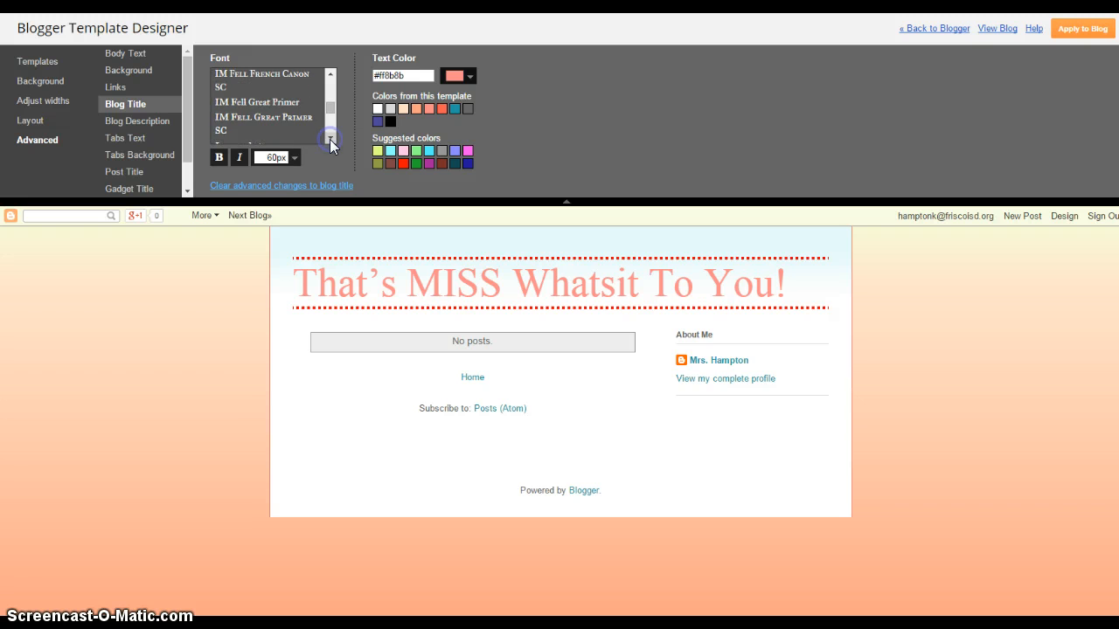
click(330, 139)
click(331, 139)
drag(331, 113, 332, 98)
click(310, 105)
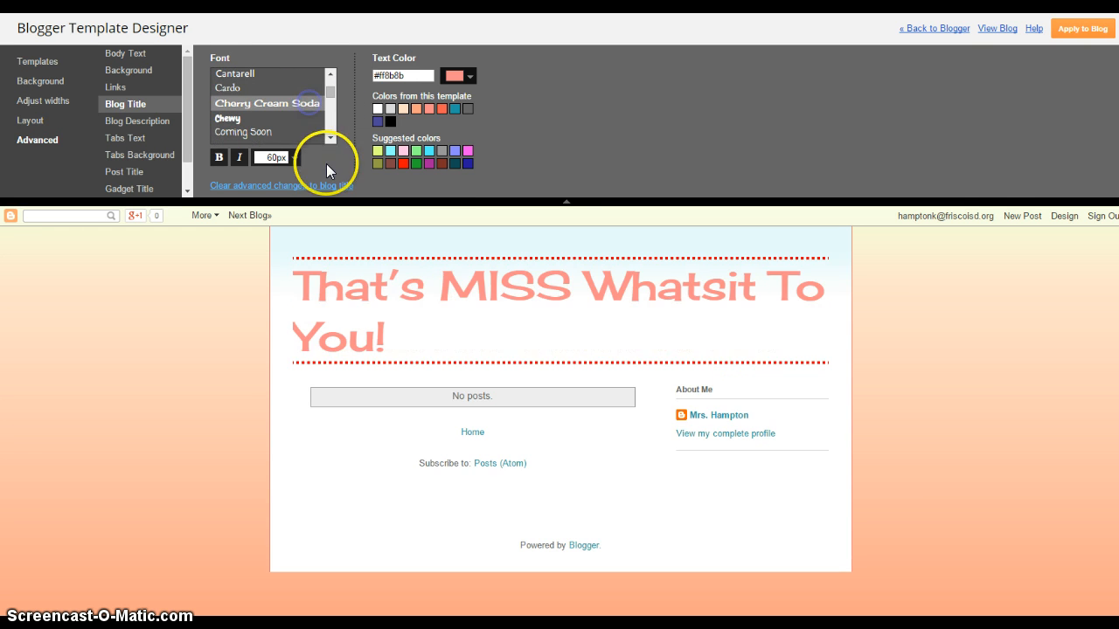
click(282, 132)
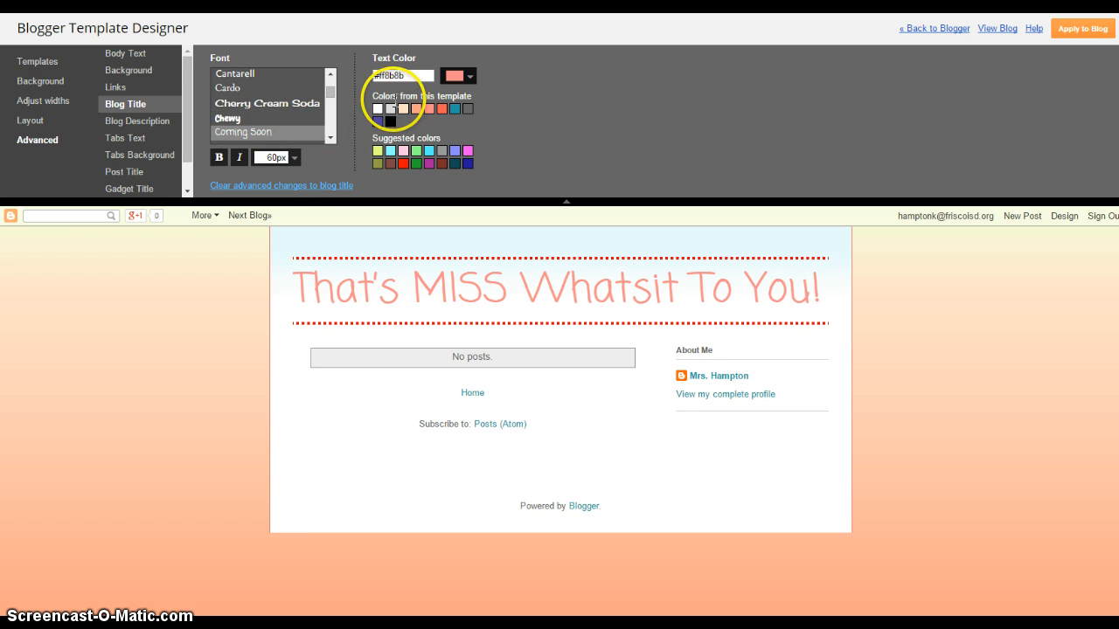
click(441, 110)
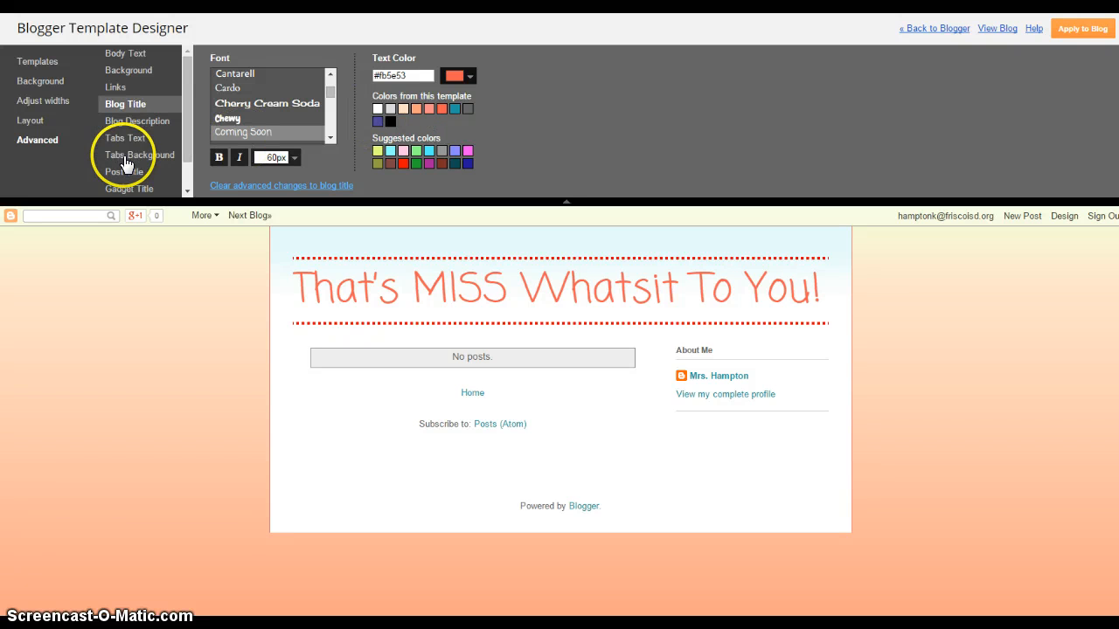
- Review the post title, gadget title, accents and tabs settings, then apply the design to the blog
drag(185, 125, 183, 148)
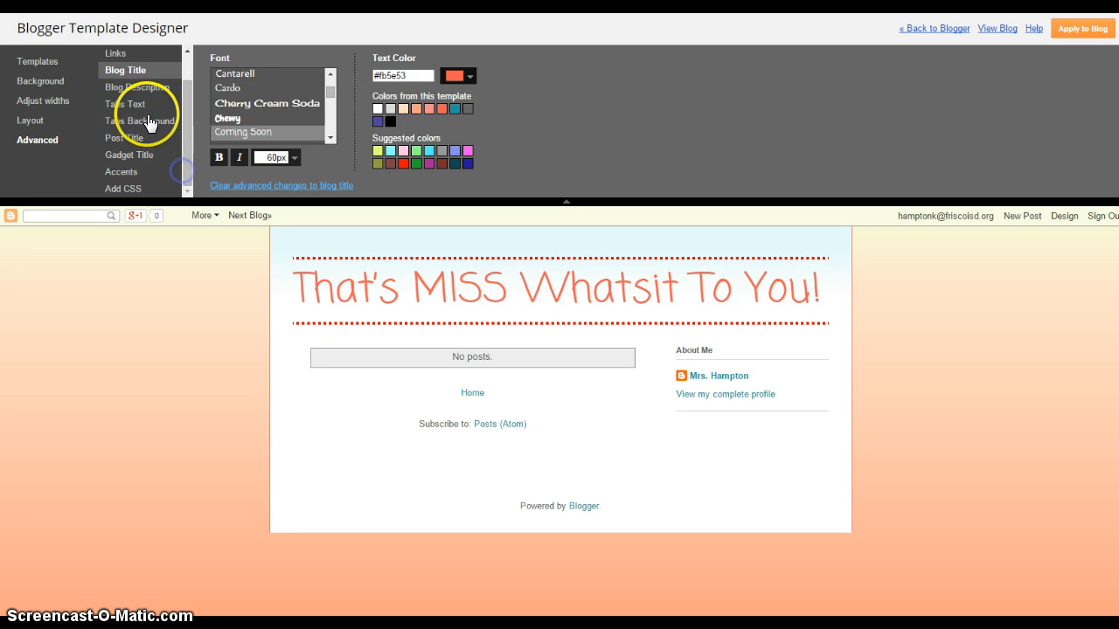
click(131, 138)
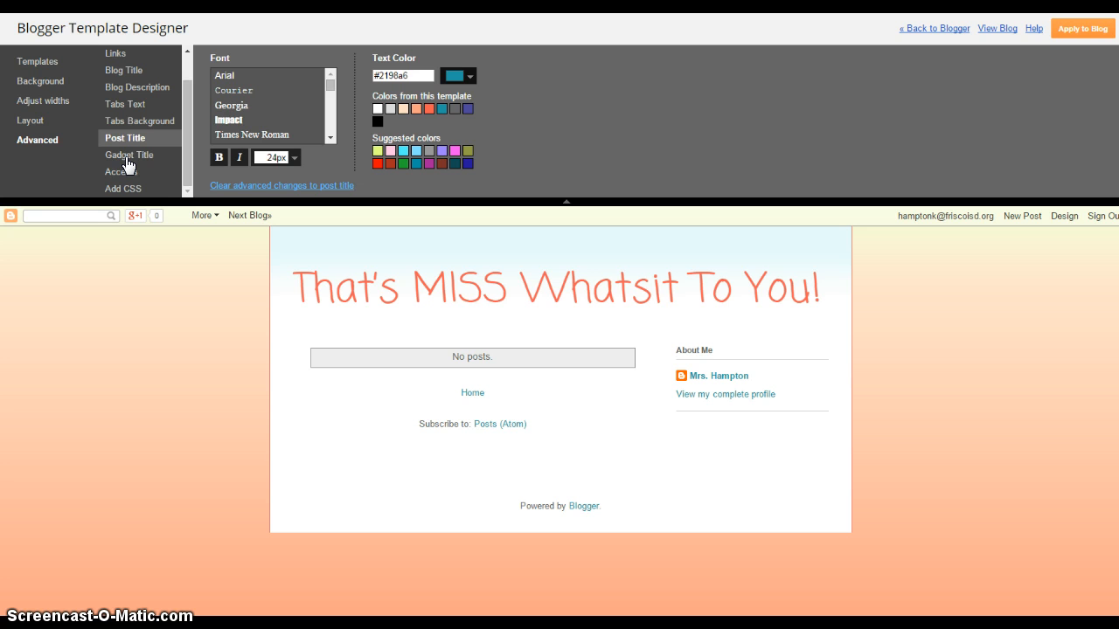
click(131, 157)
click(127, 172)
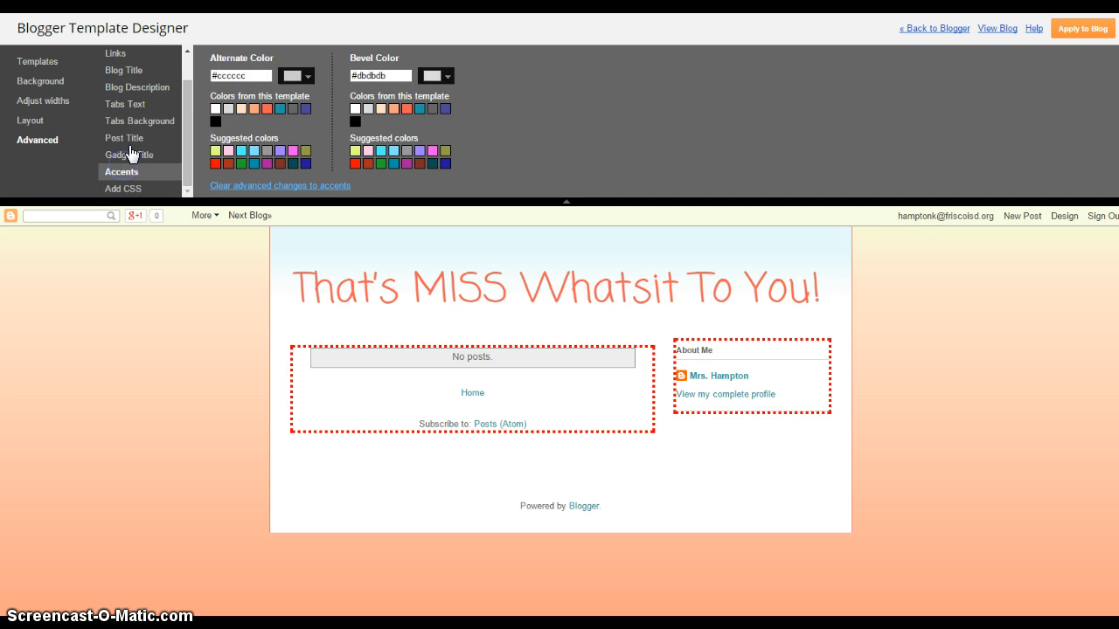
click(125, 122)
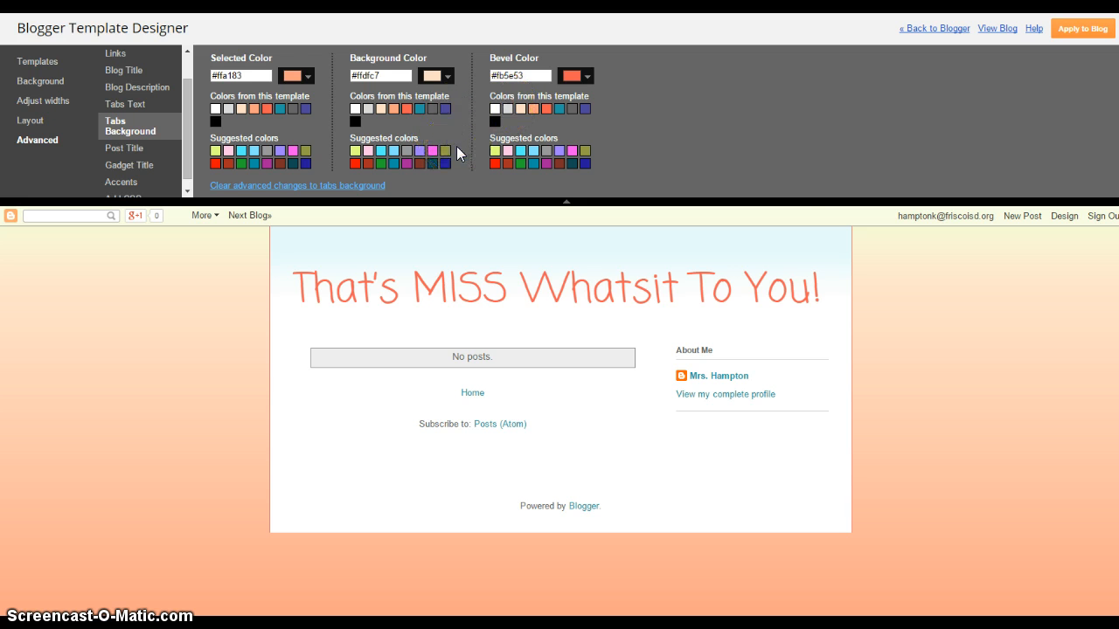
click(1085, 35)
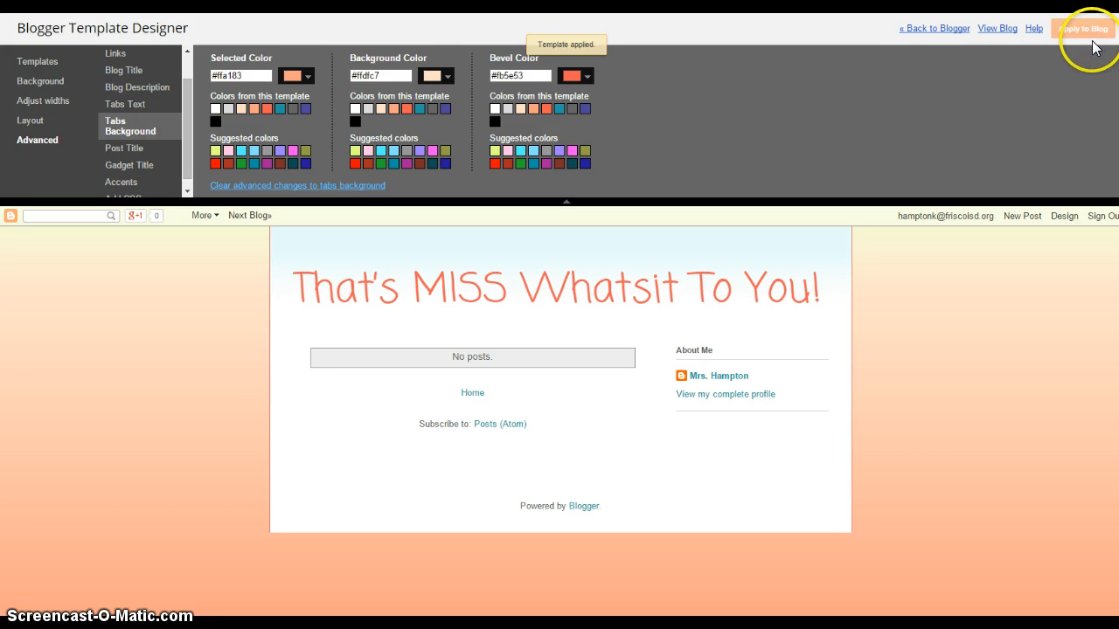
click(948, 34)
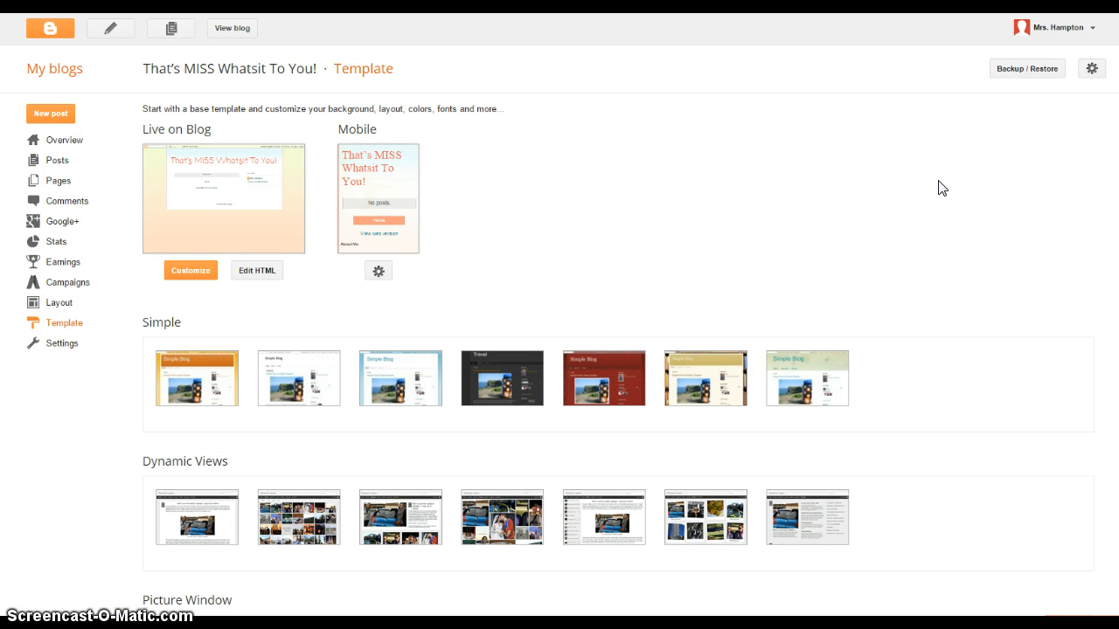
- Go to the blog's Layout page listing its gadgets
click(57, 311)
click(350, 492)
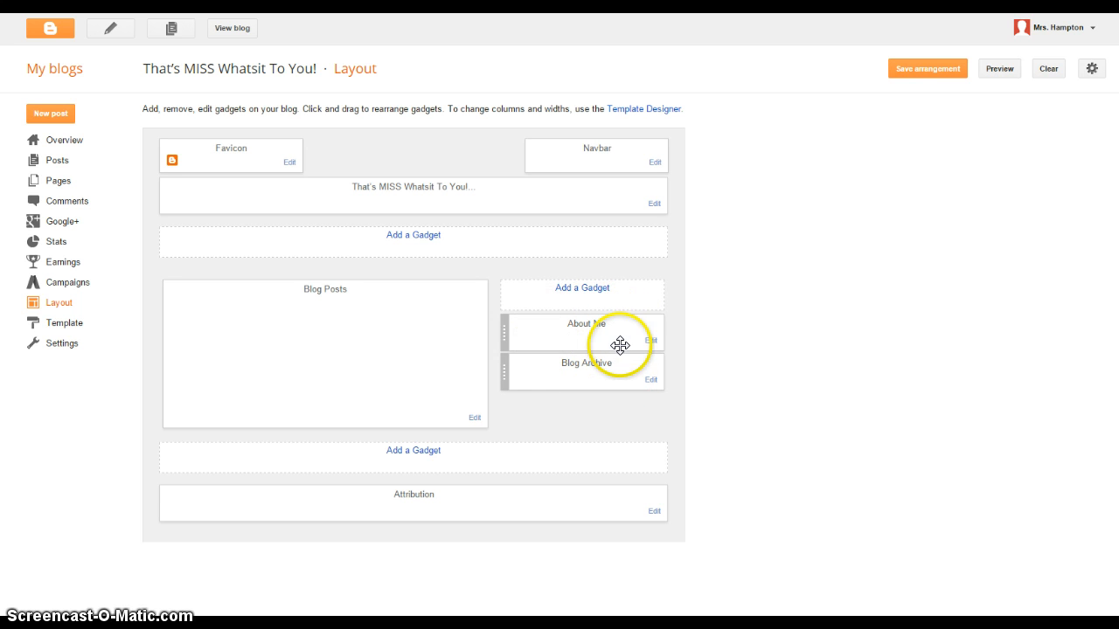
- Delete the About Me gadget from the sidebar and confirm the removal
click(650, 343)
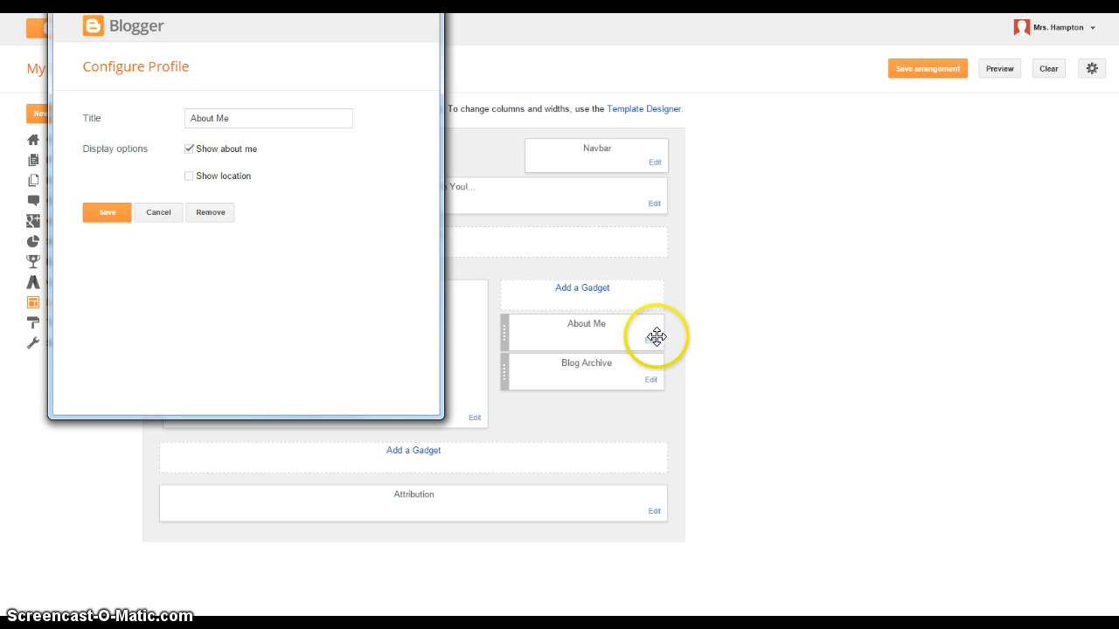
click(214, 215)
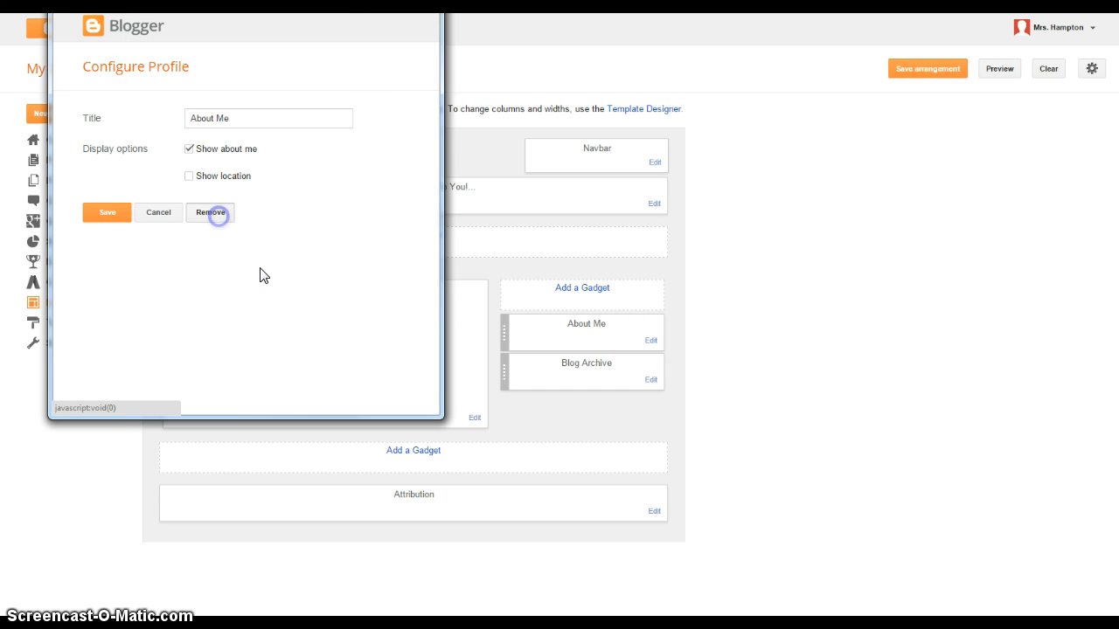
click(276, 89)
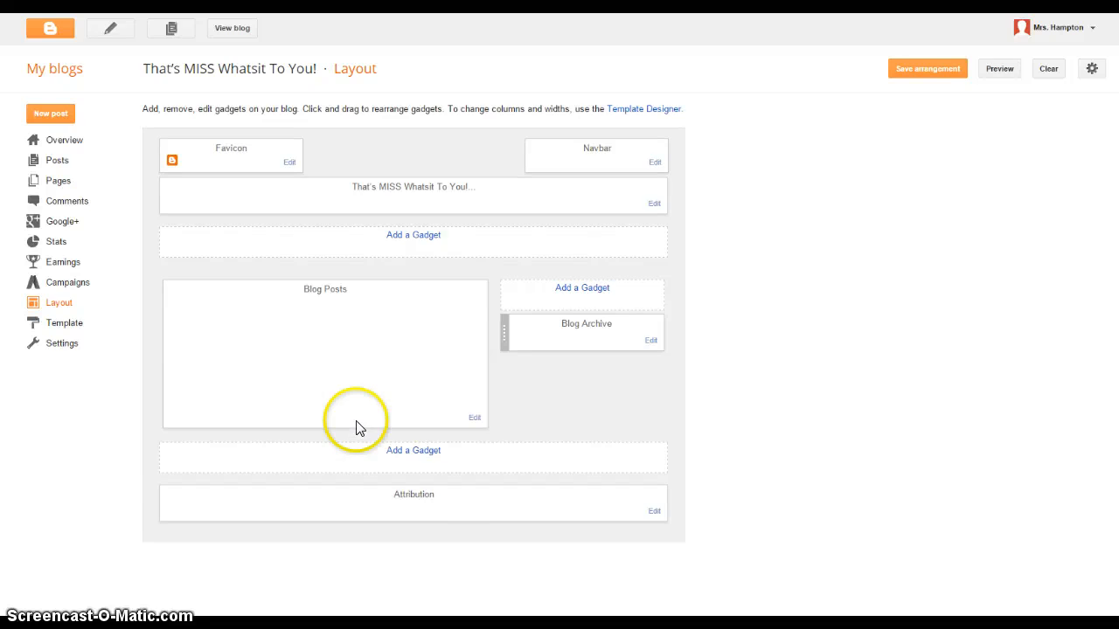
- Add an Image gadget to the sidebar and give it the title Miss Whatsit
click(583, 293)
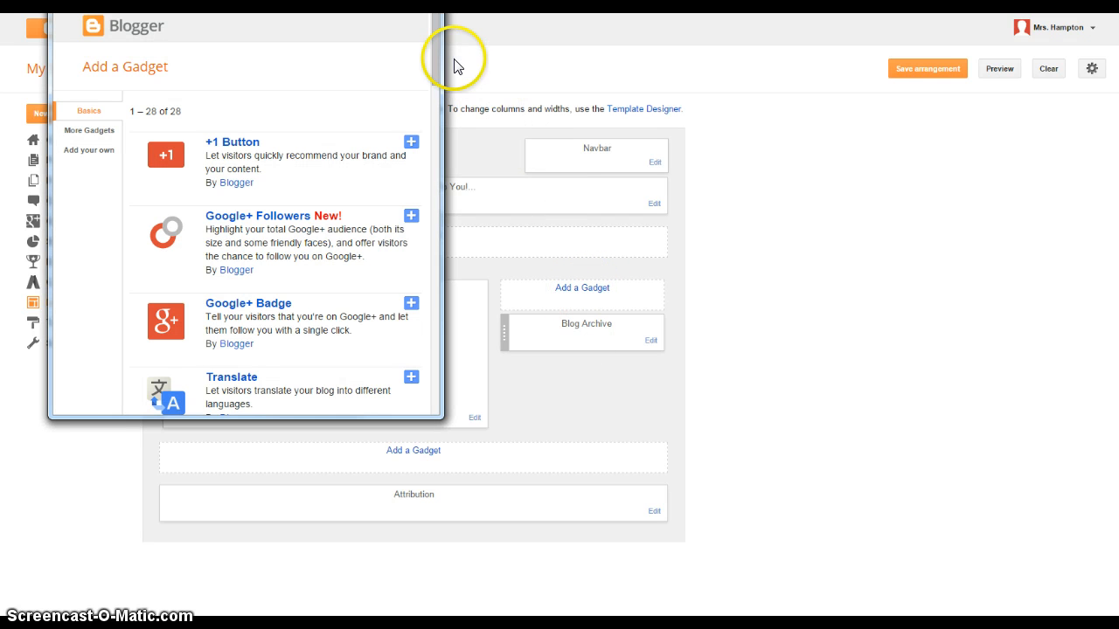
drag(435, 51, 434, 208)
click(219, 184)
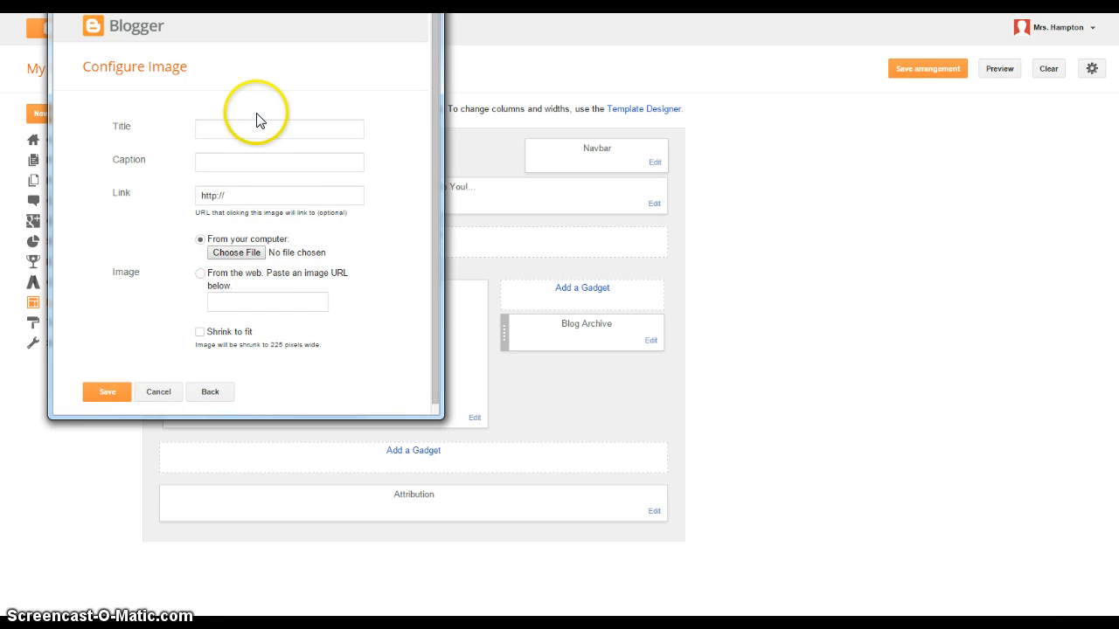
click(253, 129)
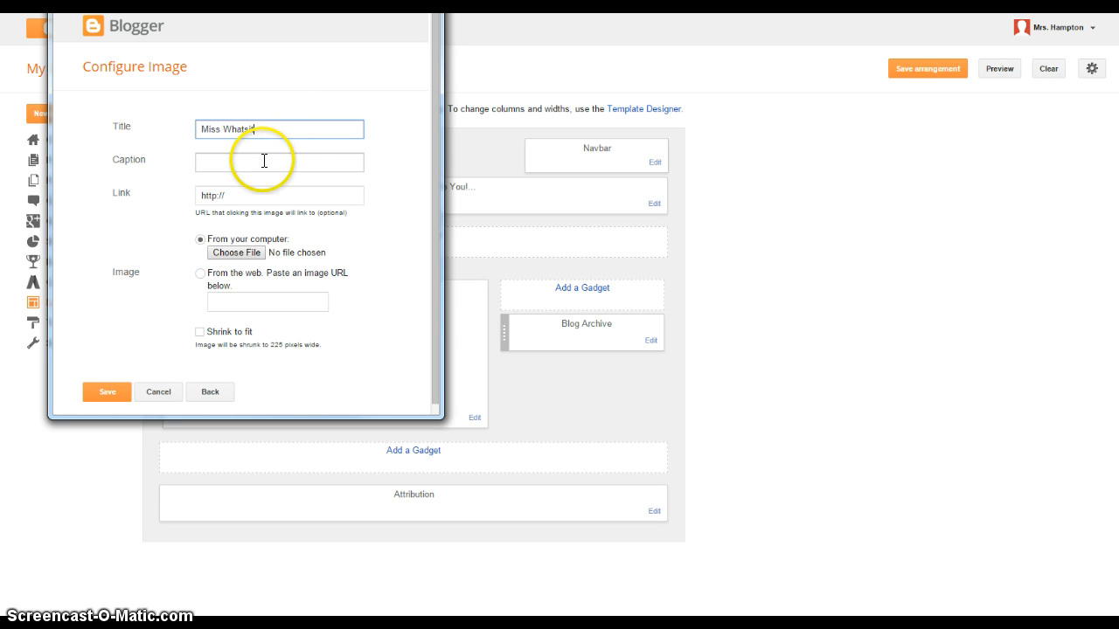
- Upload the portrait photo from the computer into the gadget and save it
click(250, 252)
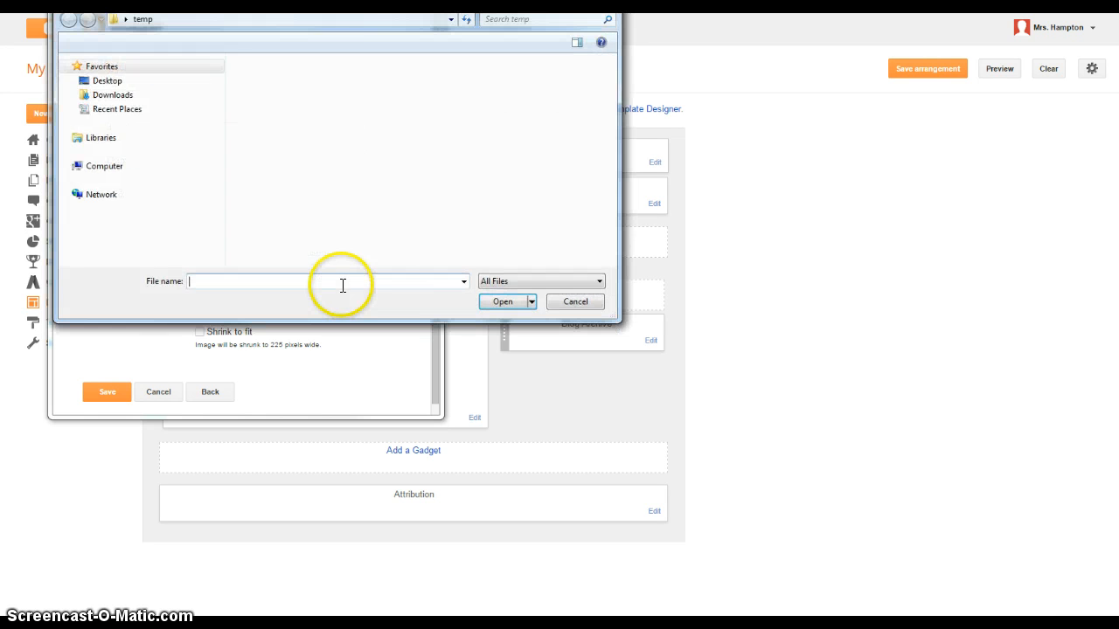
click(274, 205)
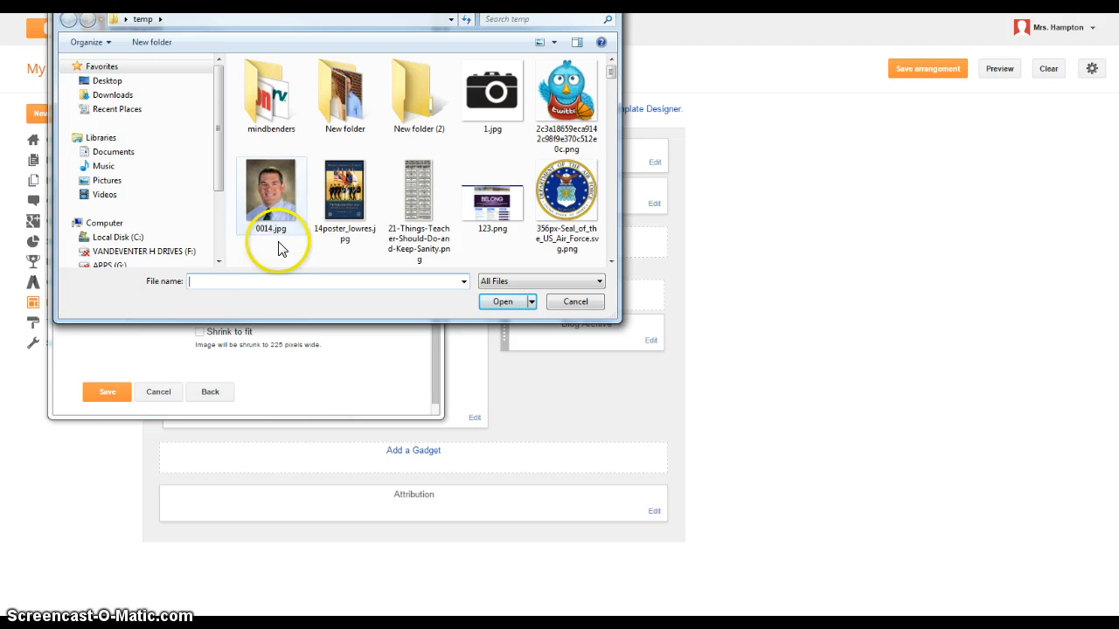
click(503, 301)
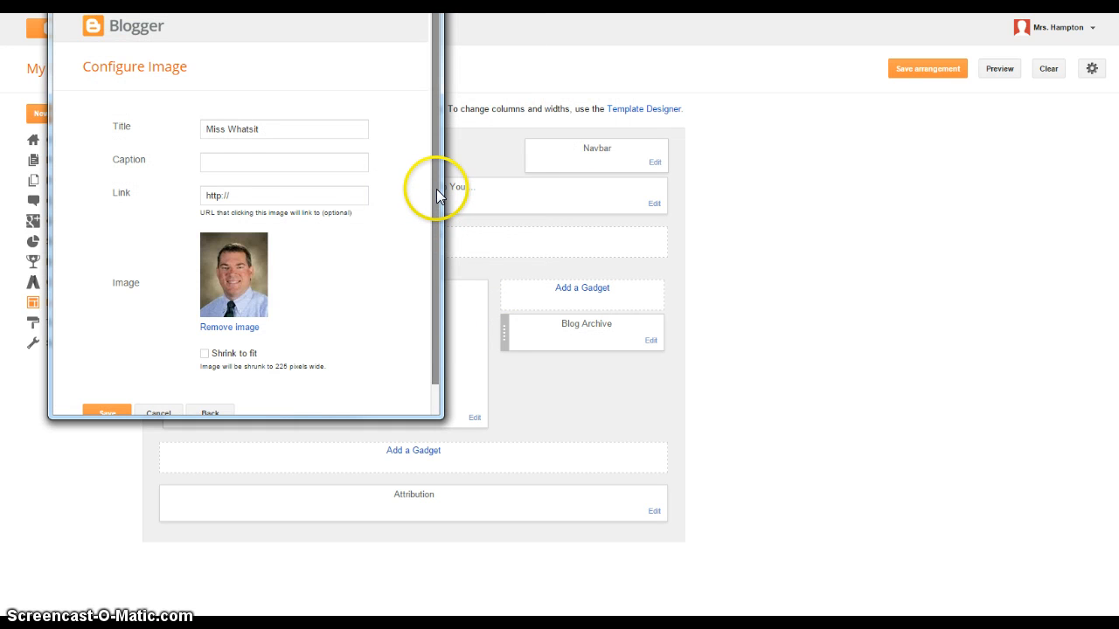
drag(437, 187, 437, 237)
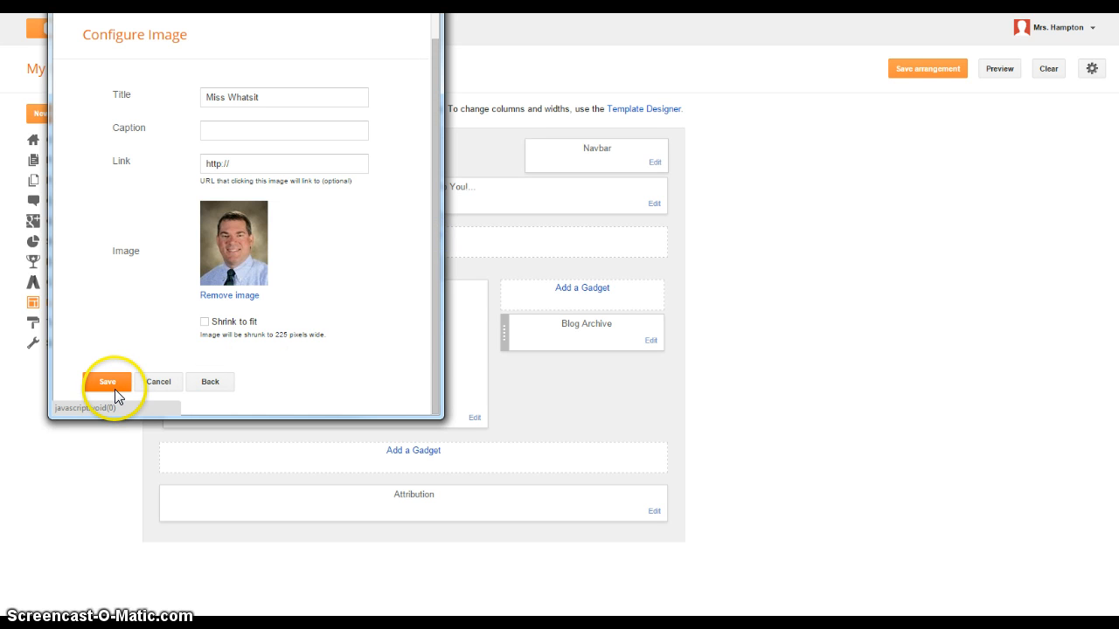
click(106, 382)
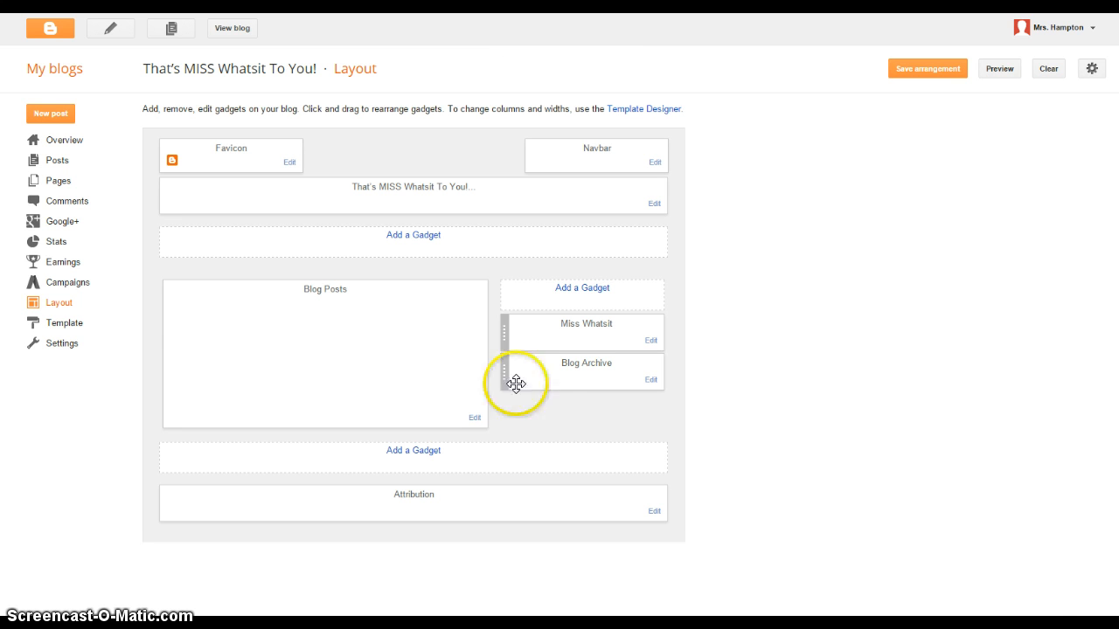
click(568, 347)
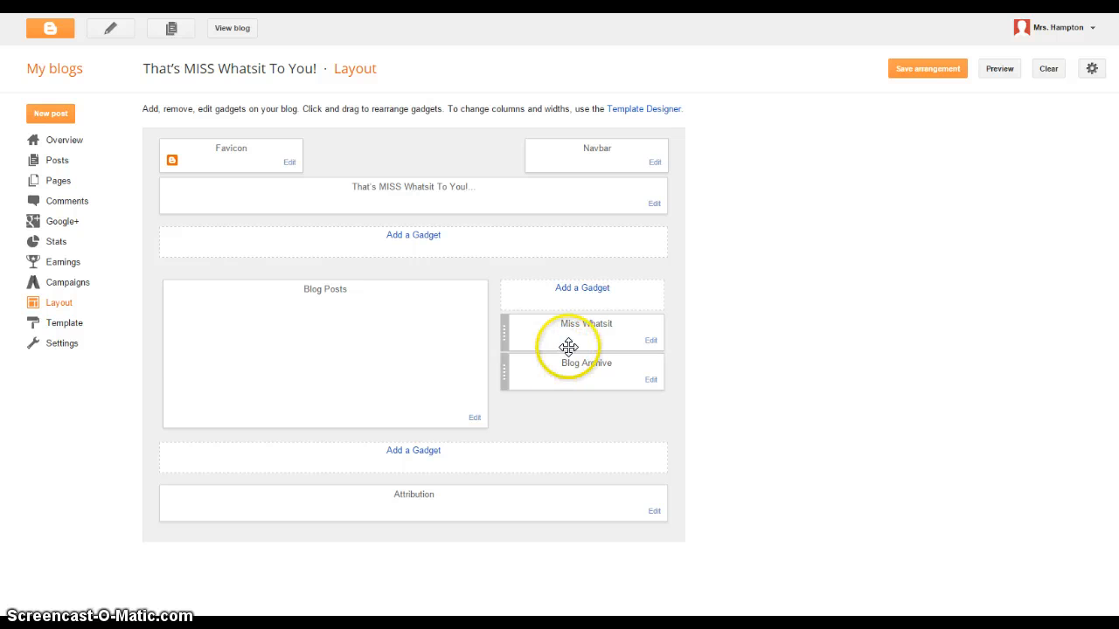
click(591, 288)
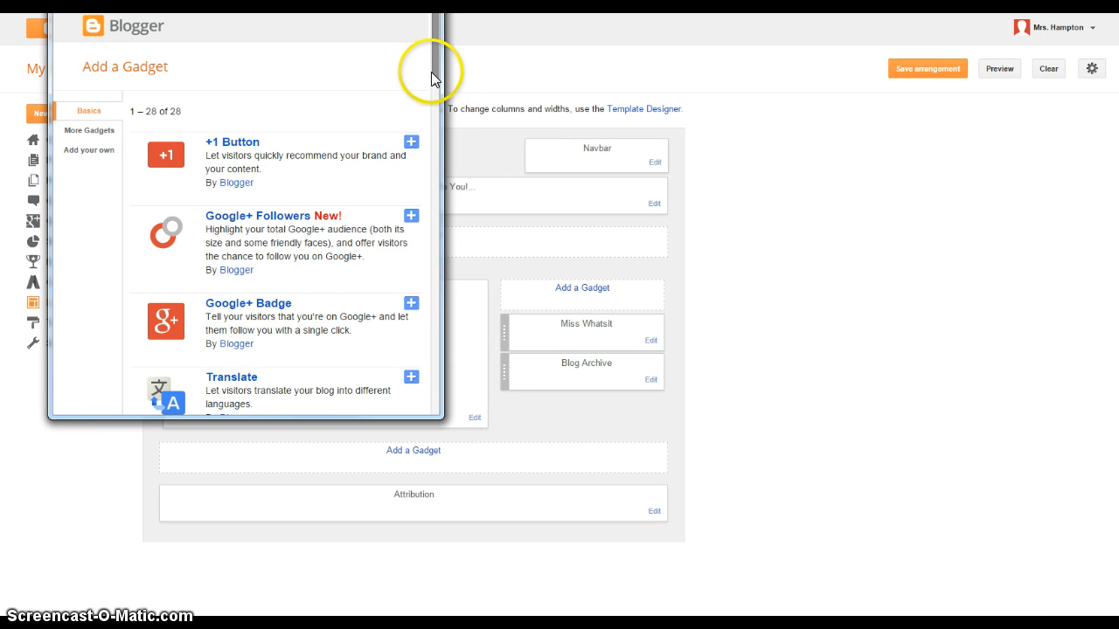
drag(435, 75, 430, 224)
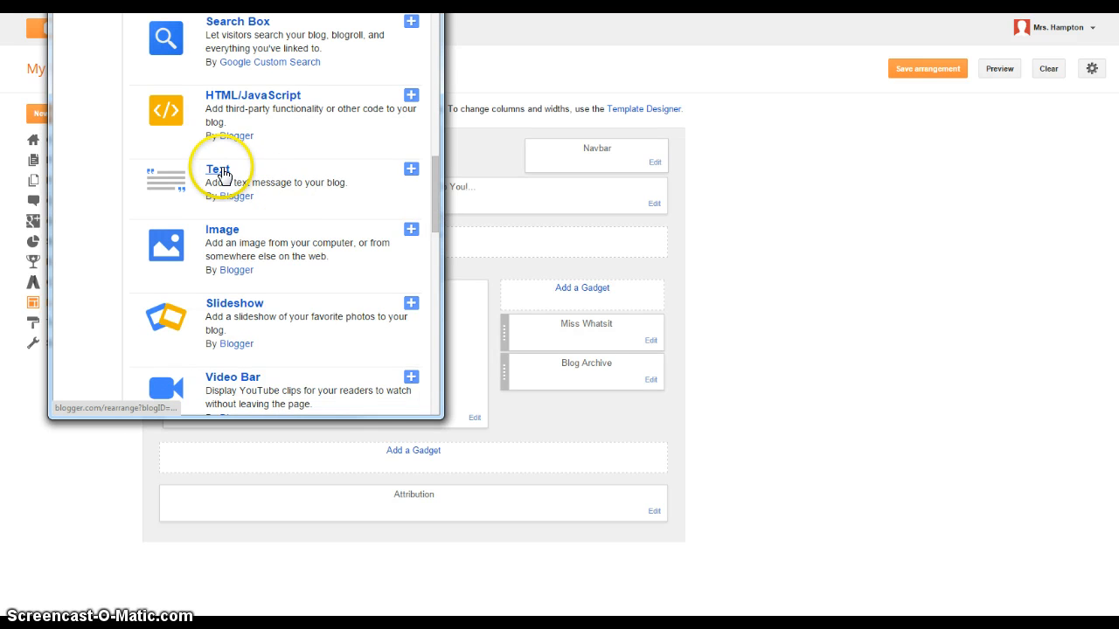
click(410, 169)
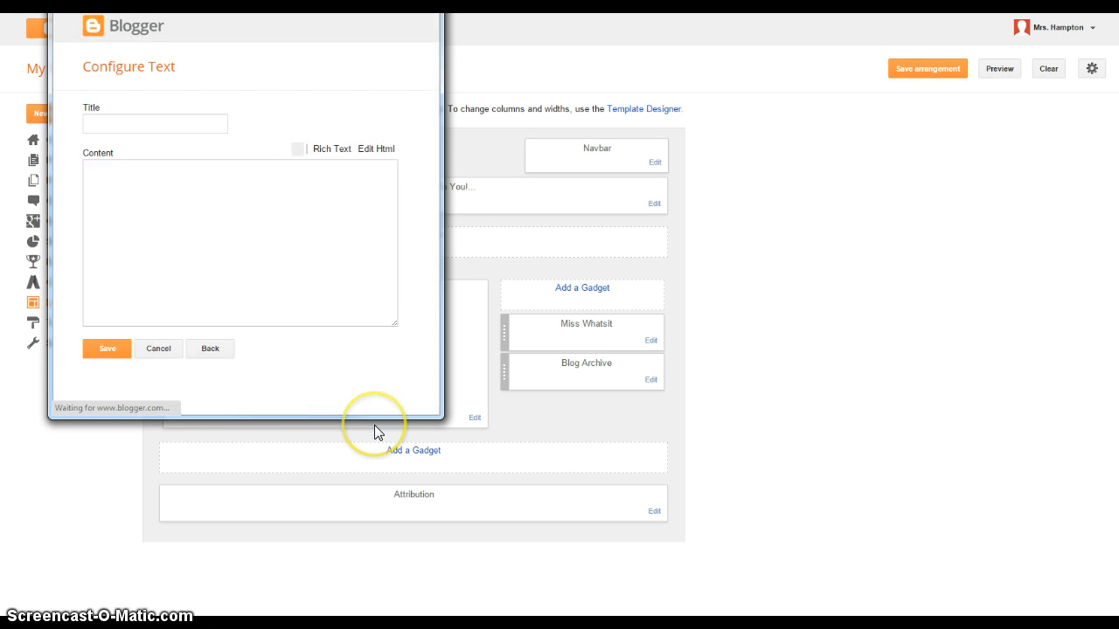
click(189, 123)
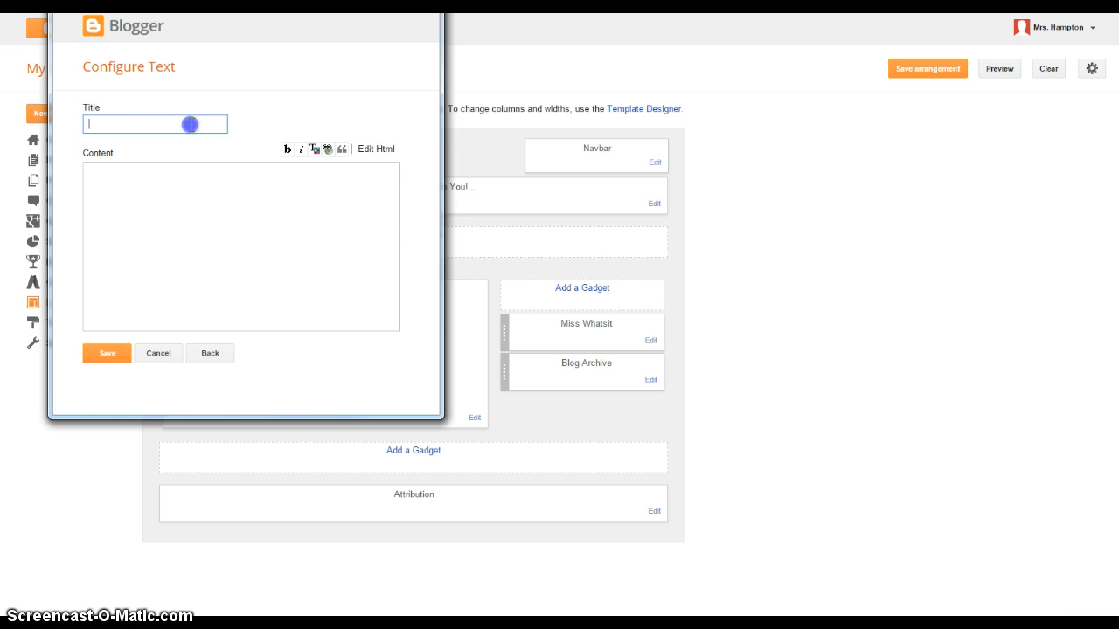
click(194, 206)
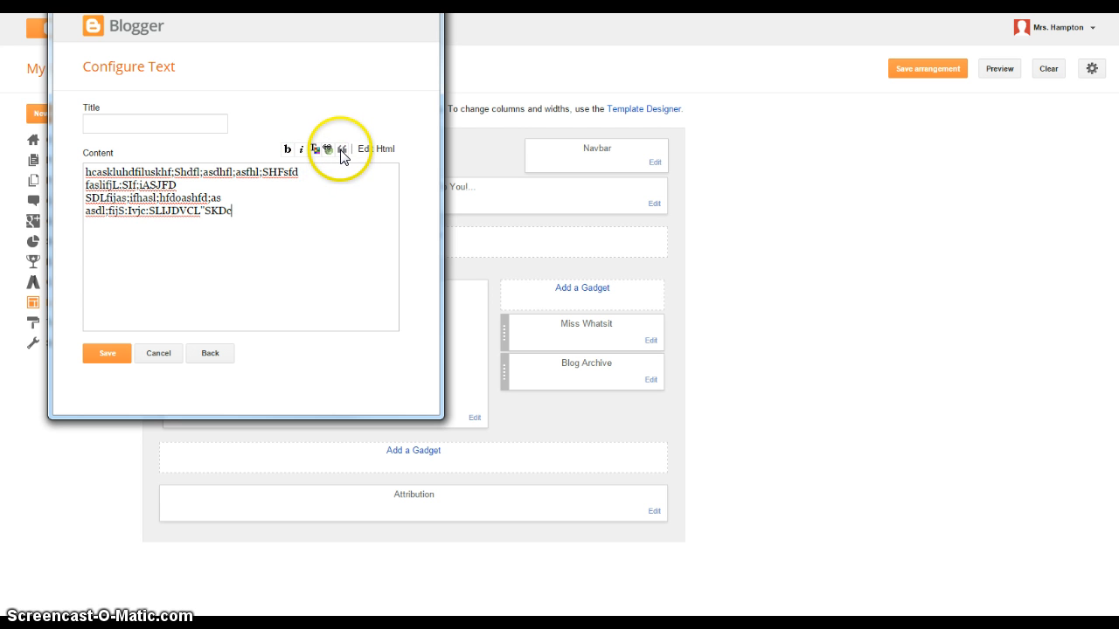
click(102, 357)
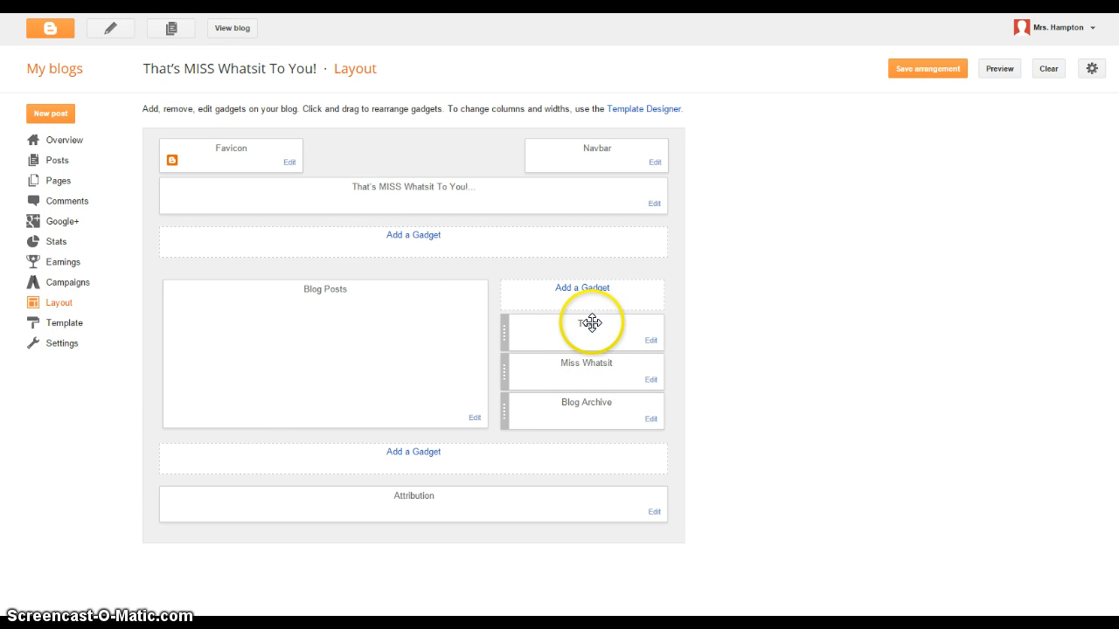
drag(591, 323, 591, 359)
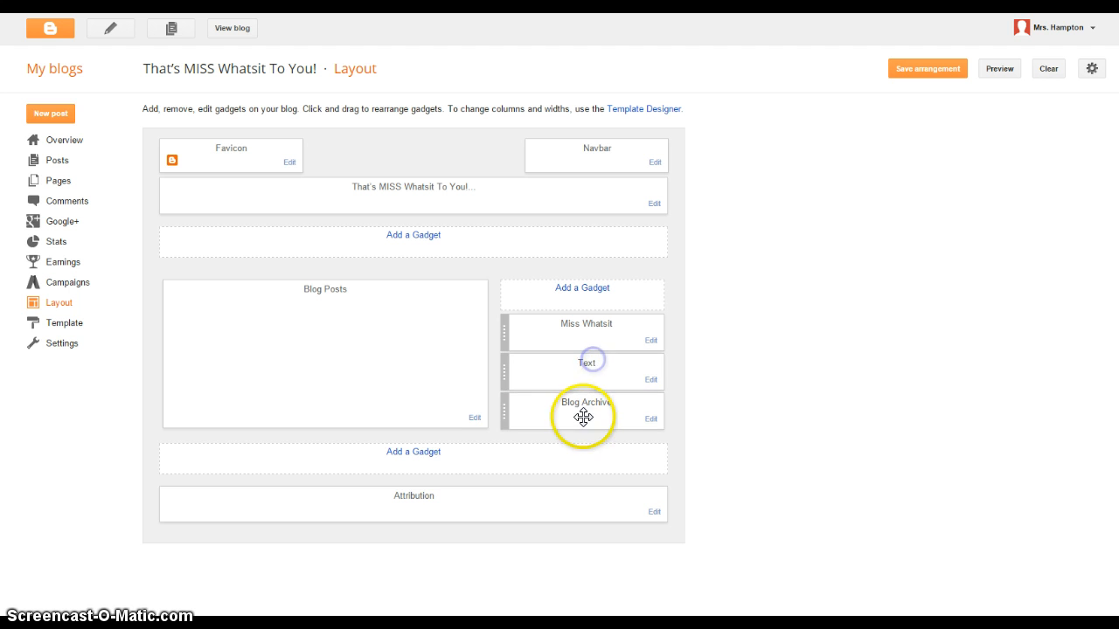
click(570, 376)
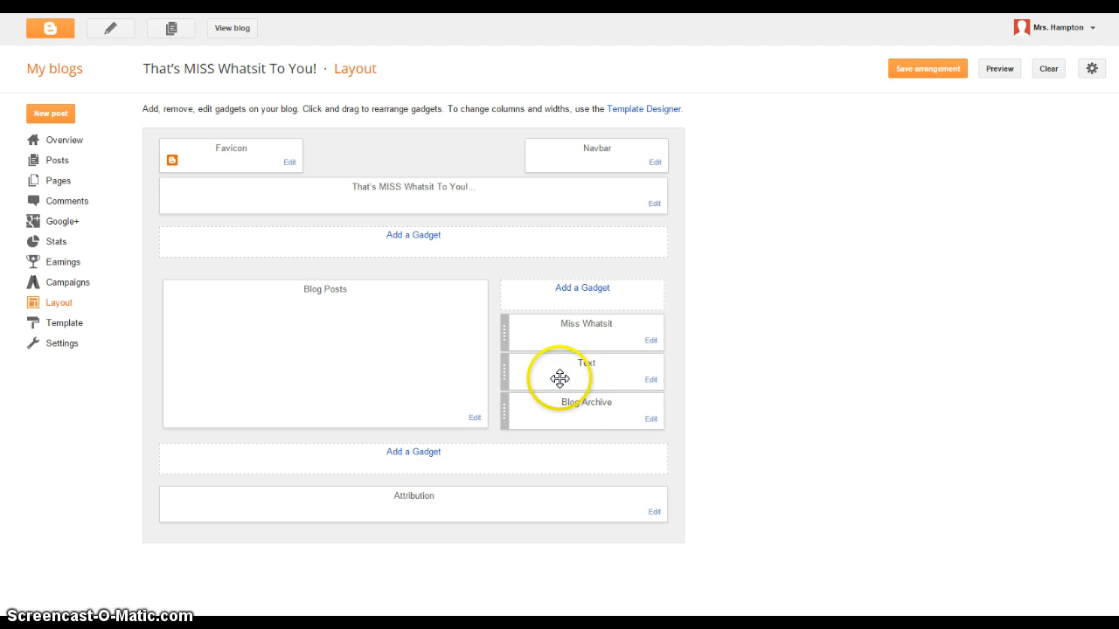
click(571, 371)
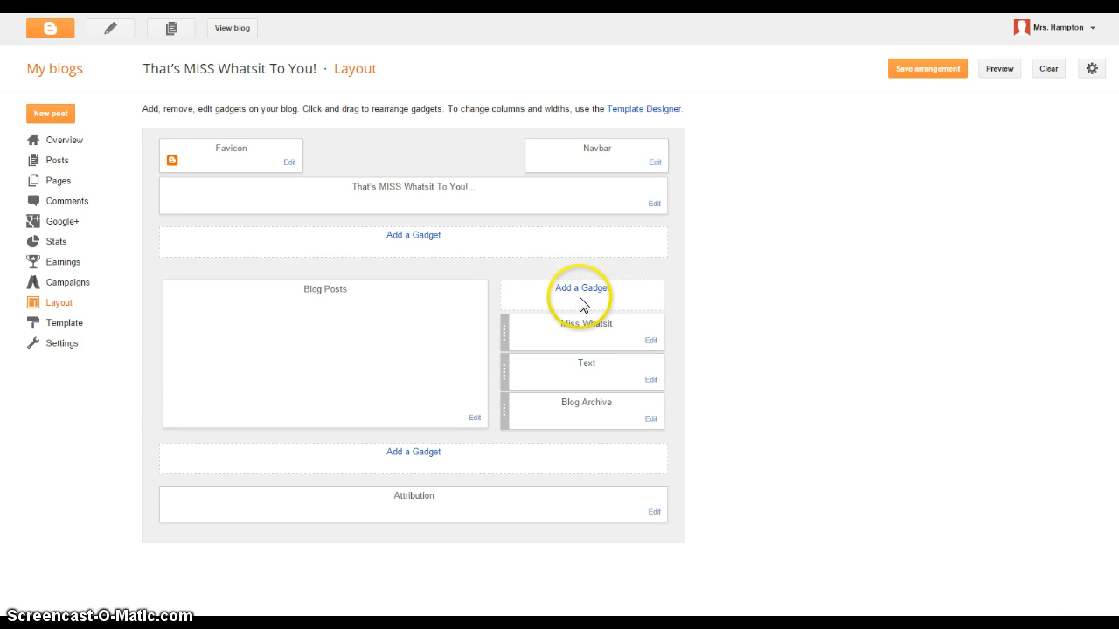
click(579, 291)
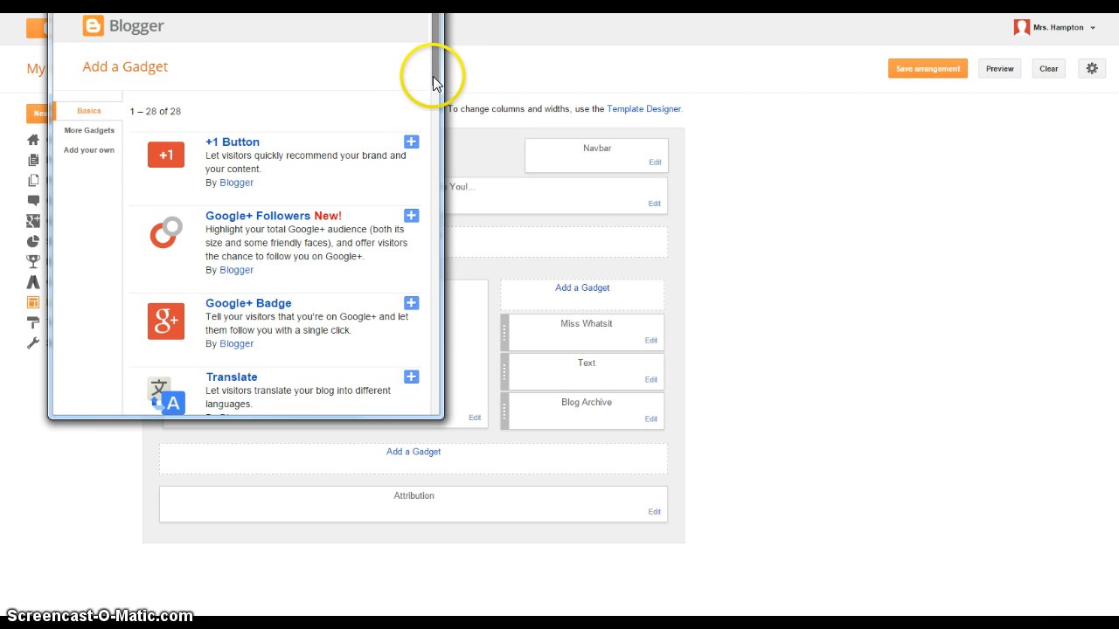
click(435, 79)
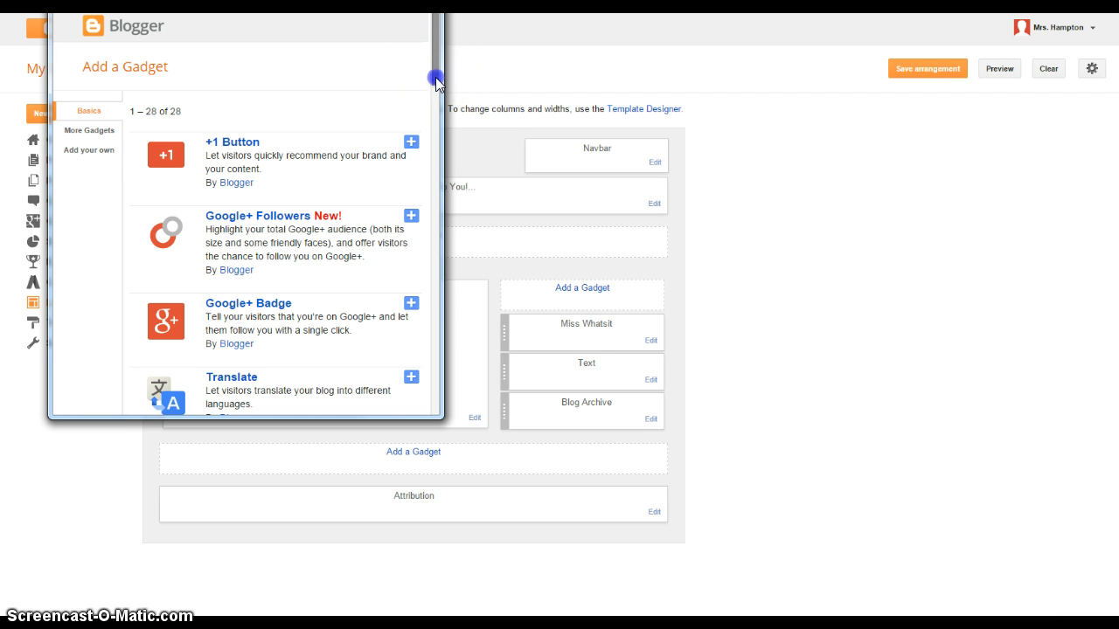
drag(434, 79, 437, 228)
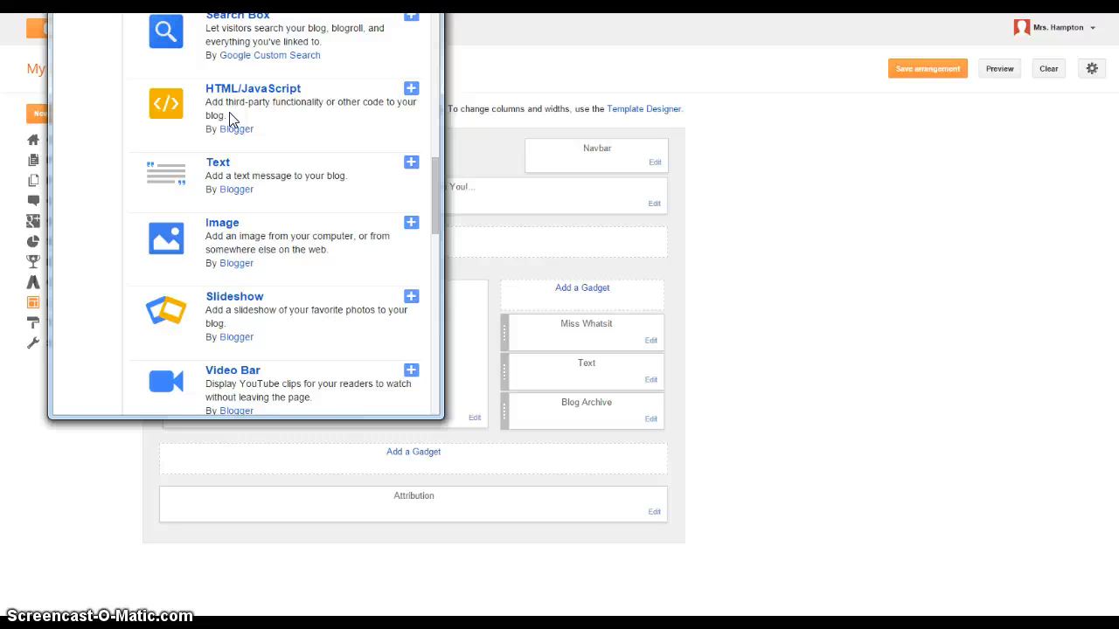
click(230, 118)
click(232, 116)
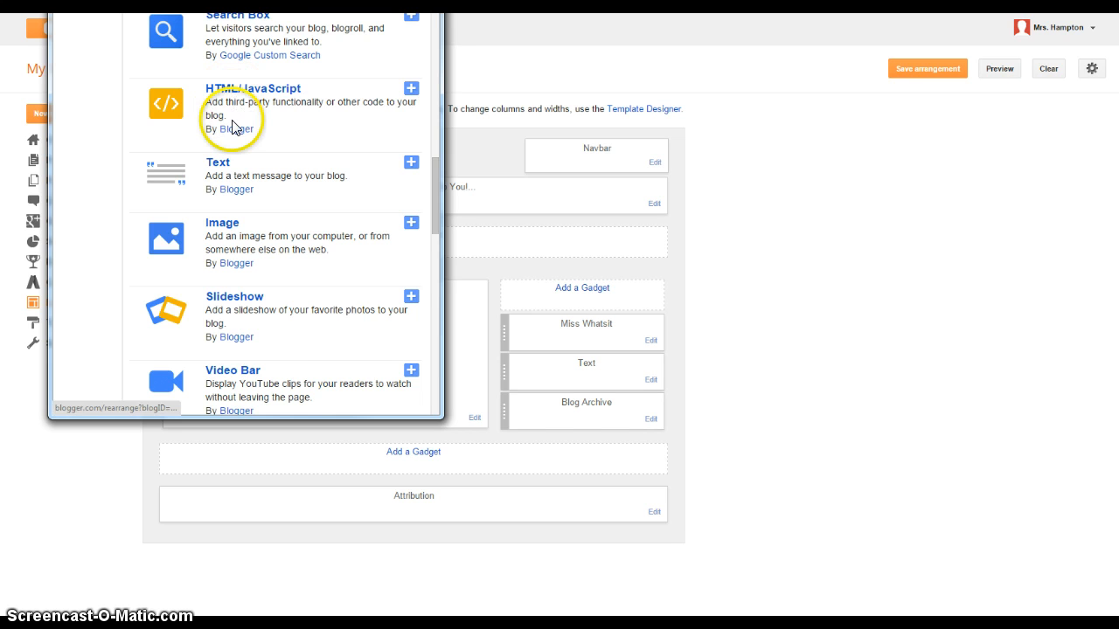
scroll(376, 188, down, 1)
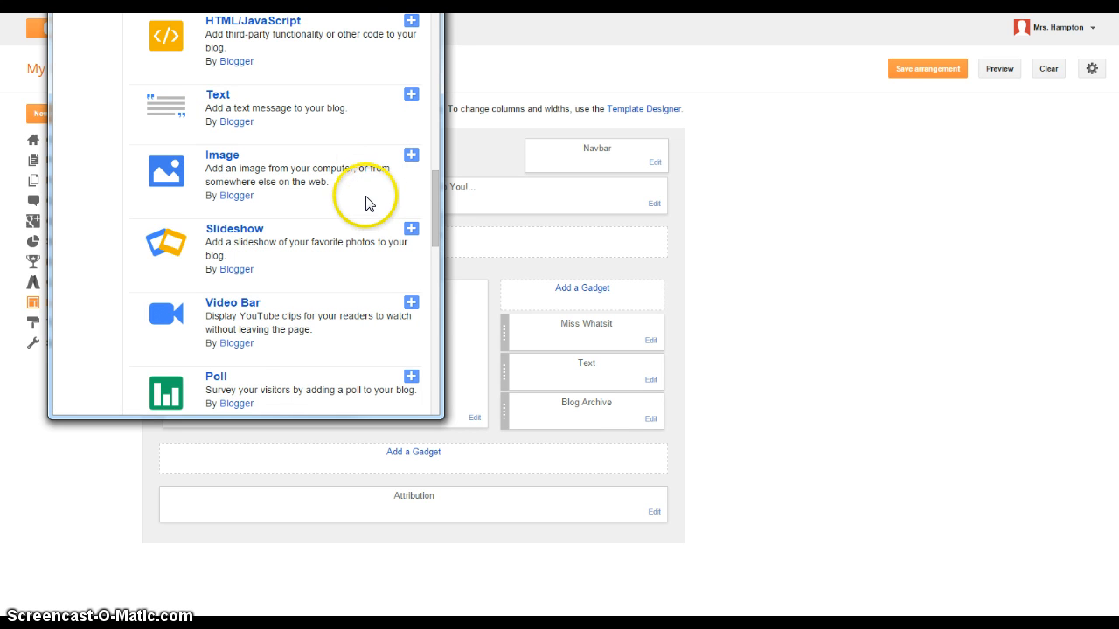
drag(431, 176, 430, 229)
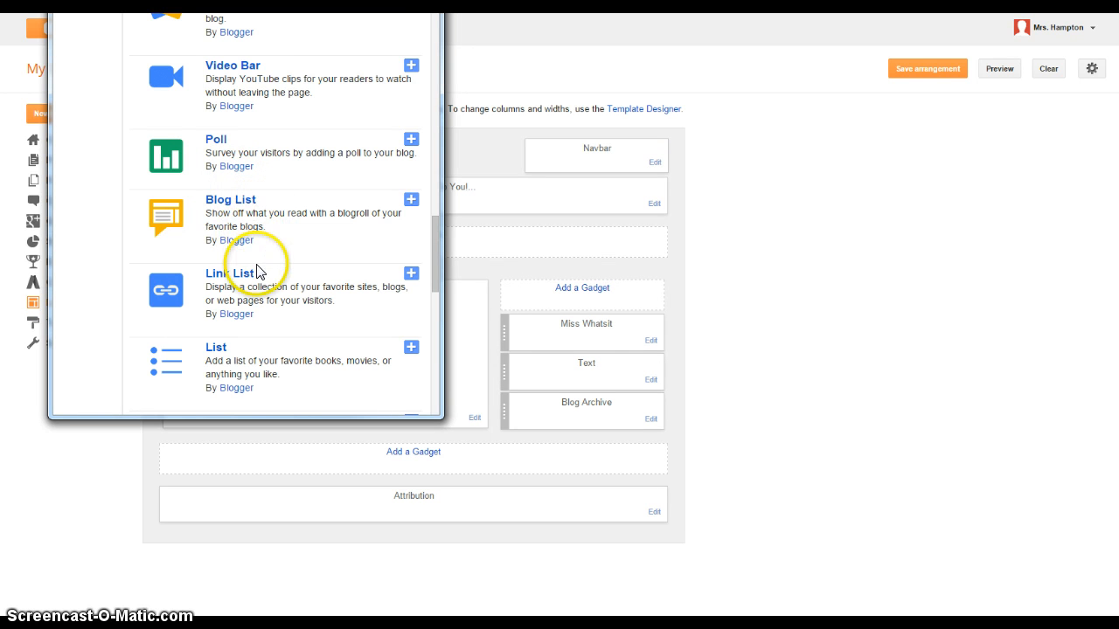
scroll(258, 272, down, 1)
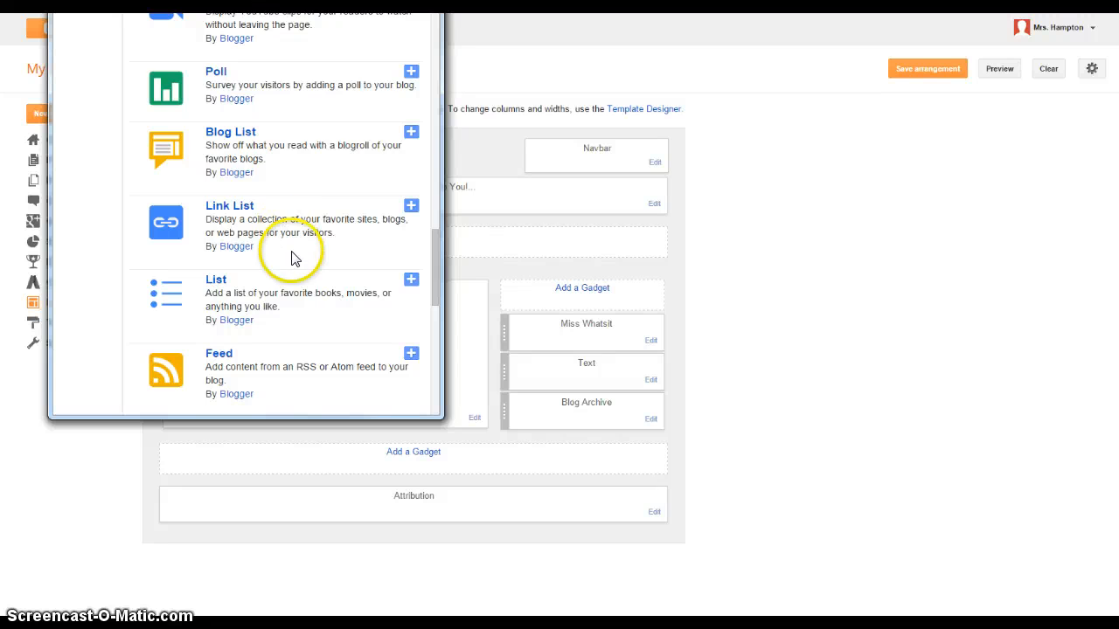
scroll(294, 262, down, 1)
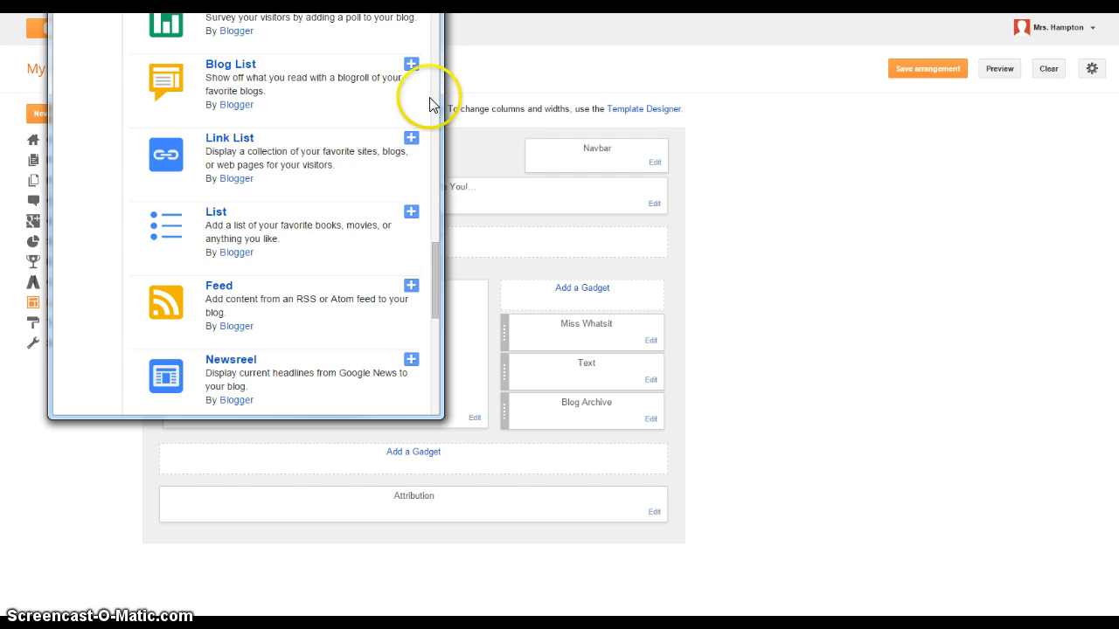
click(450, 243)
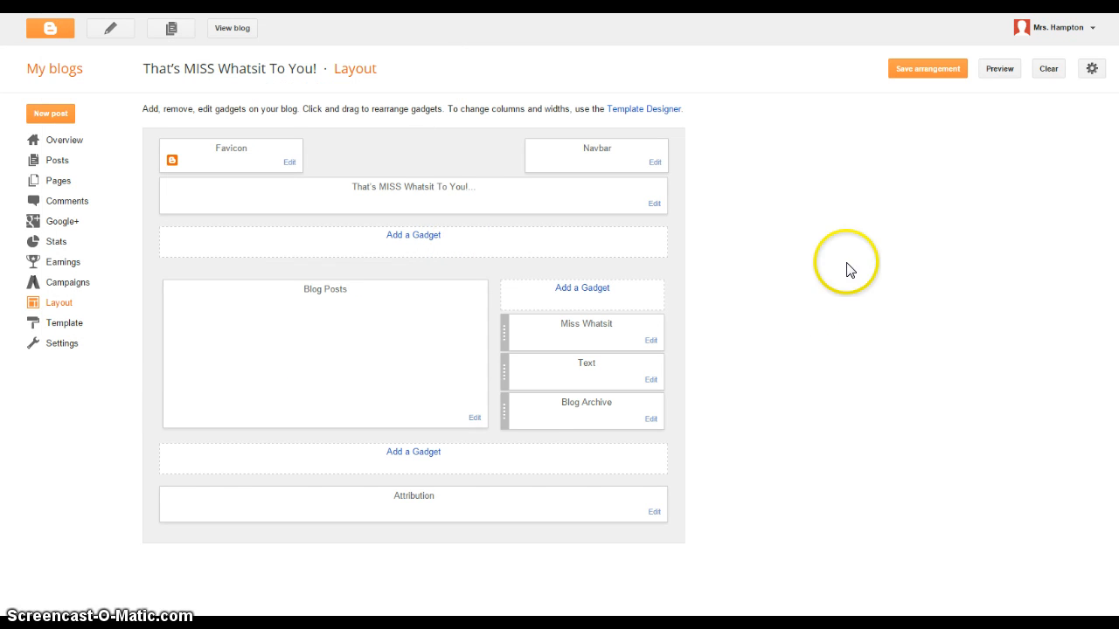
- Save the sidebar arrangement, preview the blog, then return to the Layout tab
click(909, 79)
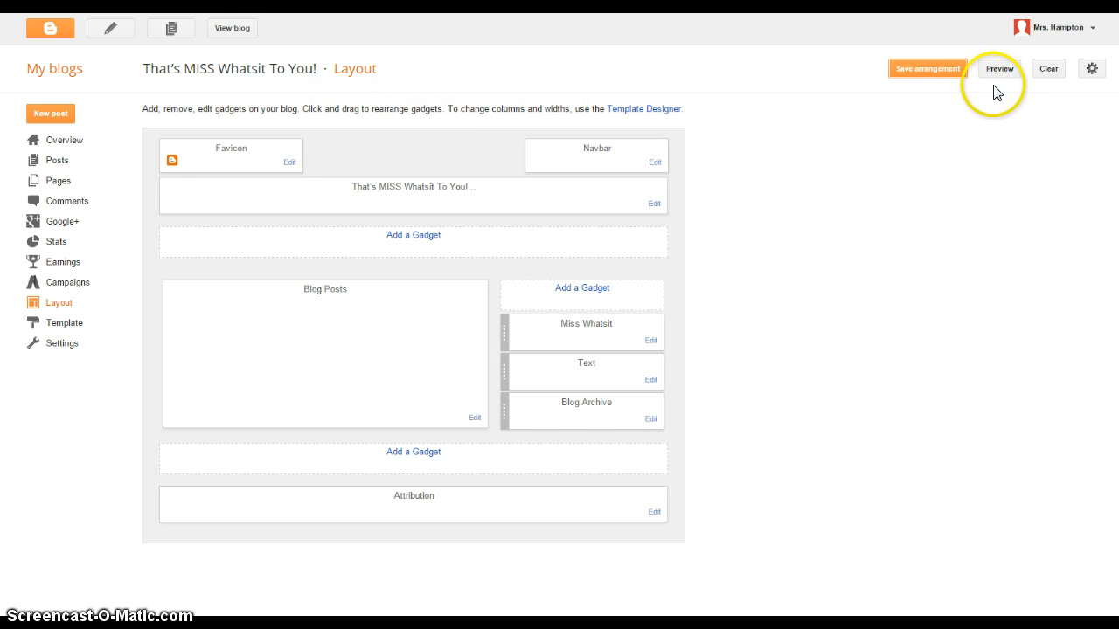
click(228, 35)
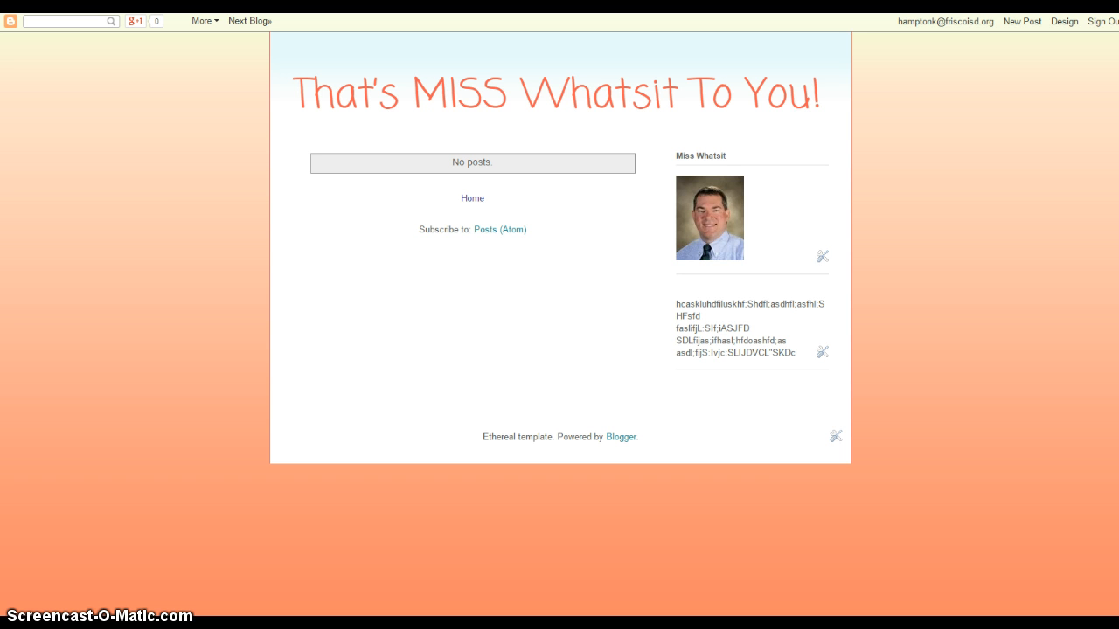
key(ctrl+shift+Tab)
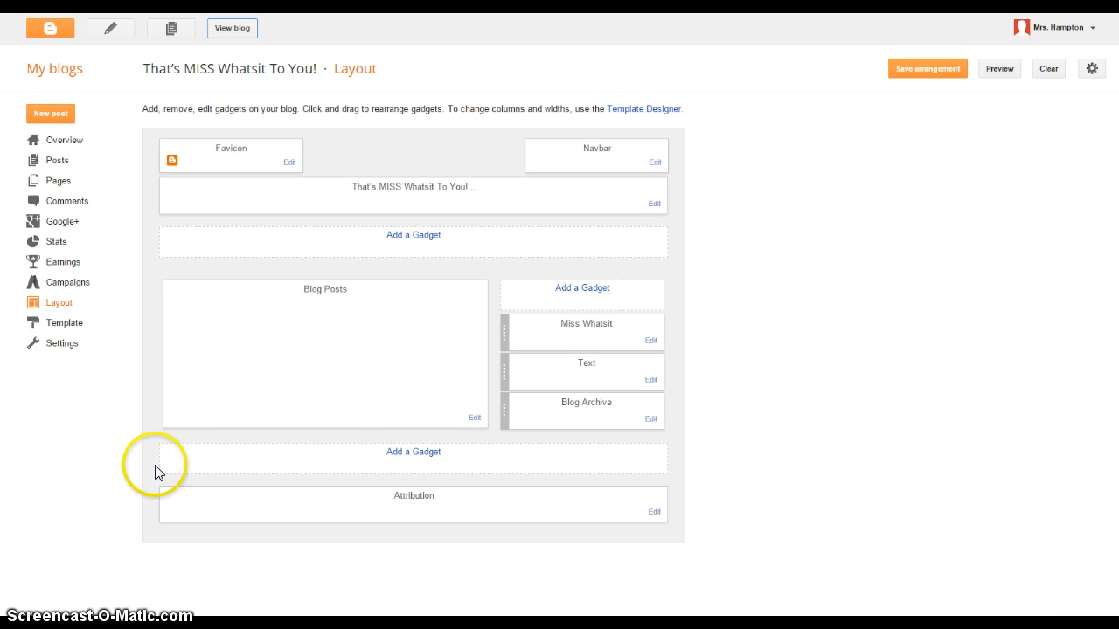
- Start a new post and type a first line of placeholder text in the body
click(50, 114)
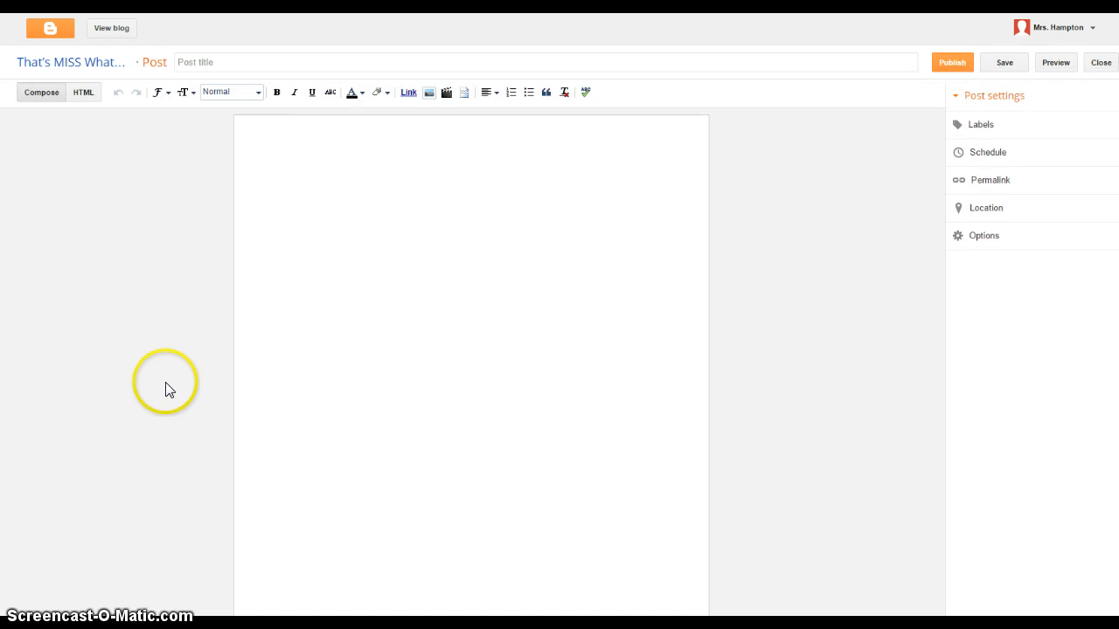
click(264, 155)
text(kfjasel;kflsnfgal;snglareknglaekmglkngk)
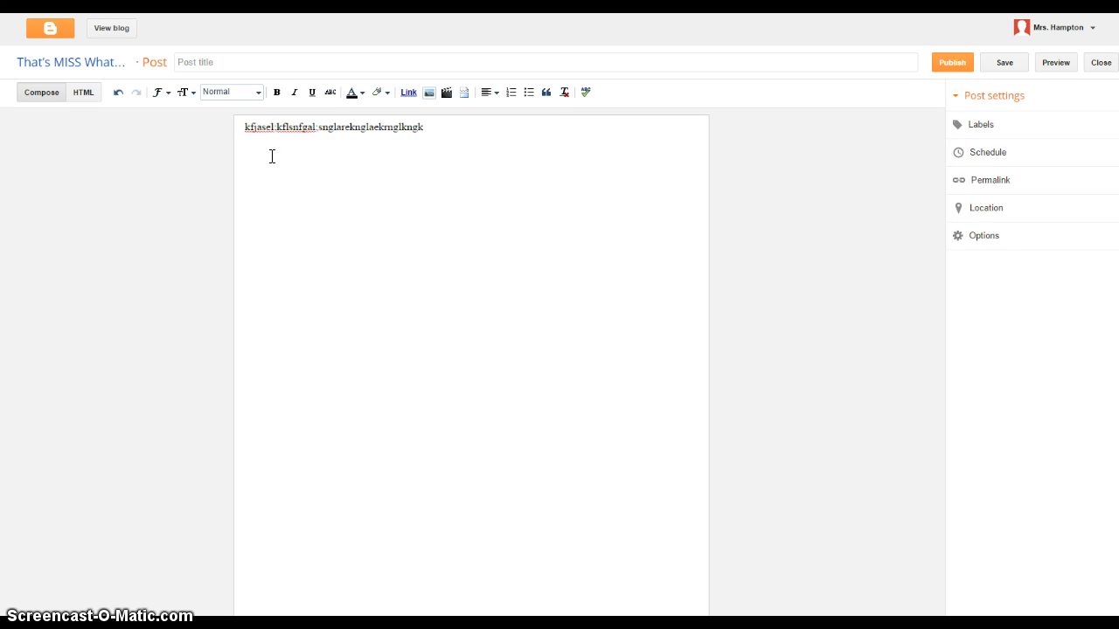
click(251, 61)
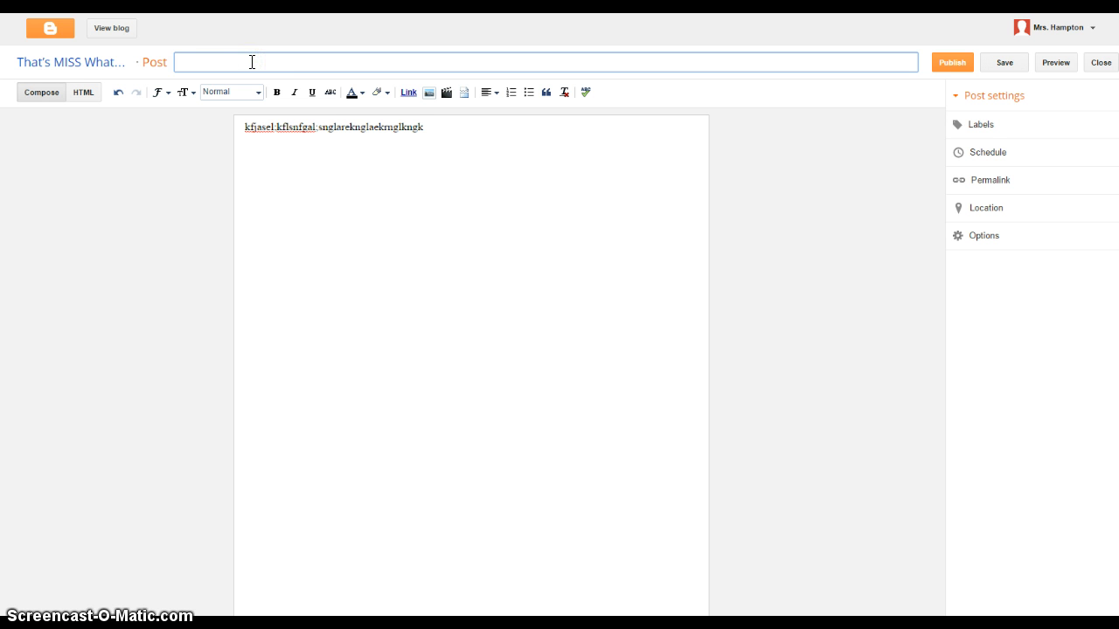
click(244, 69)
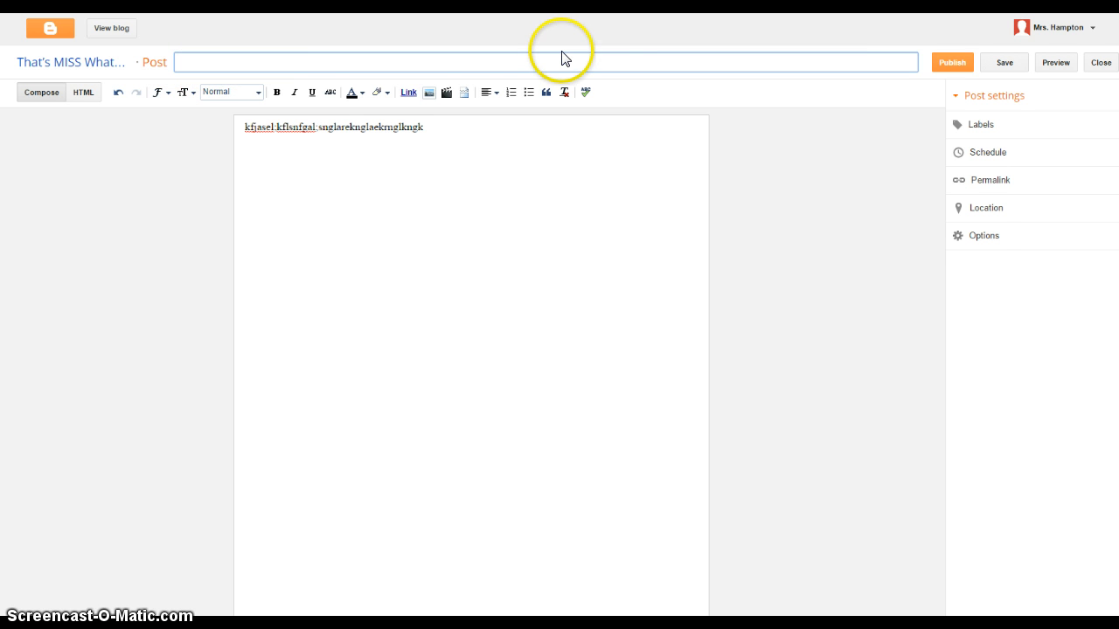
click(447, 126)
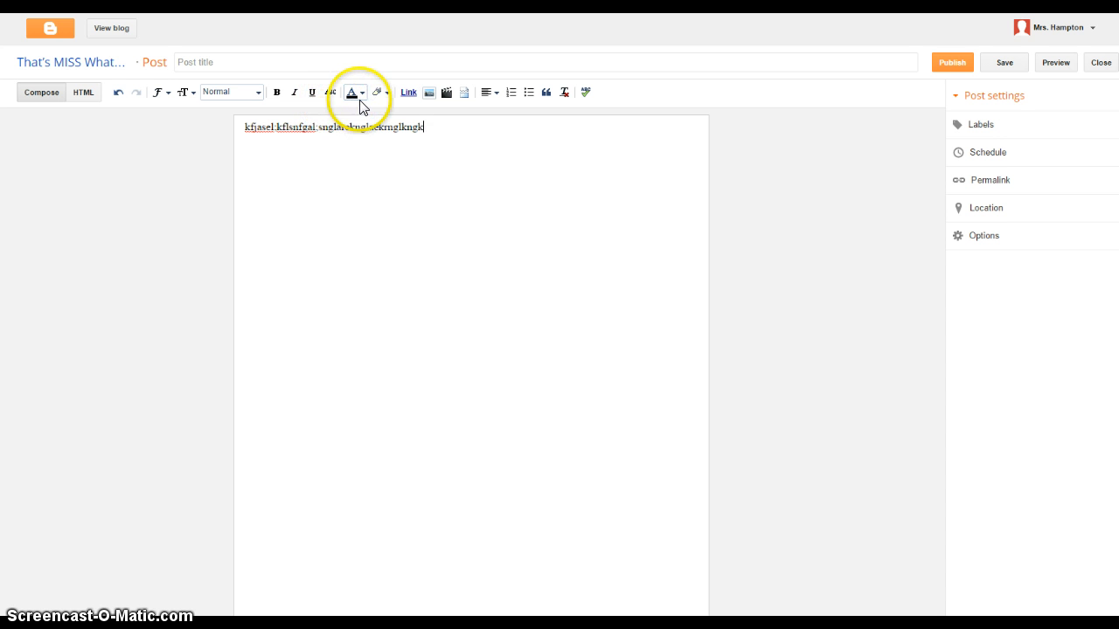
click(428, 124)
- Add two more placeholder lines and format lines two and three as a quote
text(kasjfhlakefhlakhfaiklut)
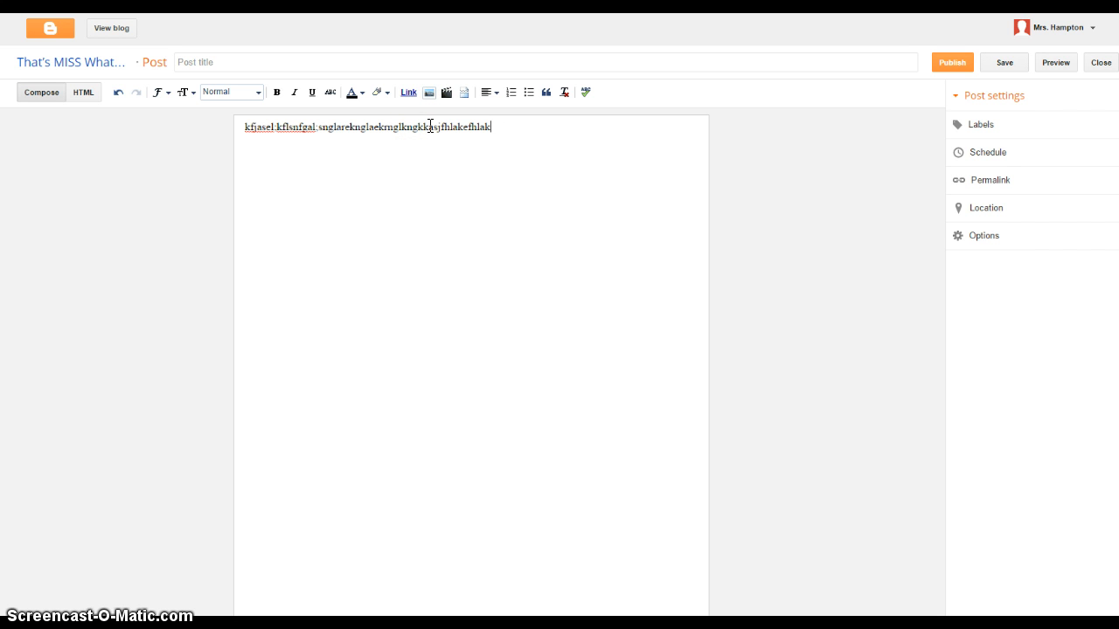
key(Return)
text(fl:WIFJEL:ASijf)
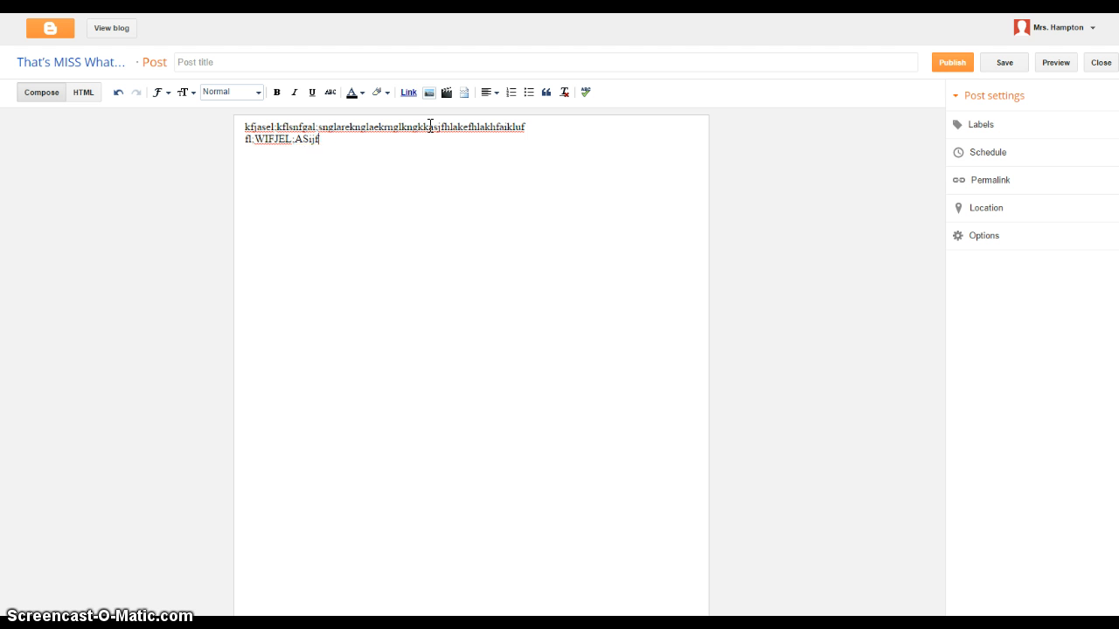
text(l:sijflsdjfl:asijfl:aksjfl:aksjfl'ajksflkasjef)
key(Return)
text(aselfuk)
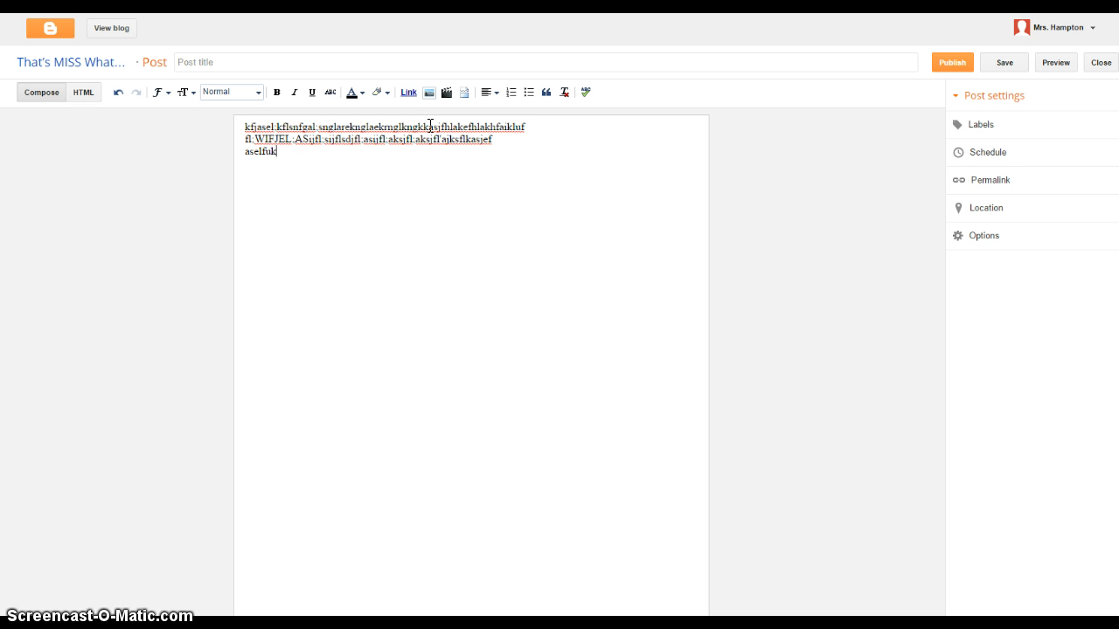
text(hasleufhaso:hdfasi:hfo:iaw:lfiha:wehifgn)
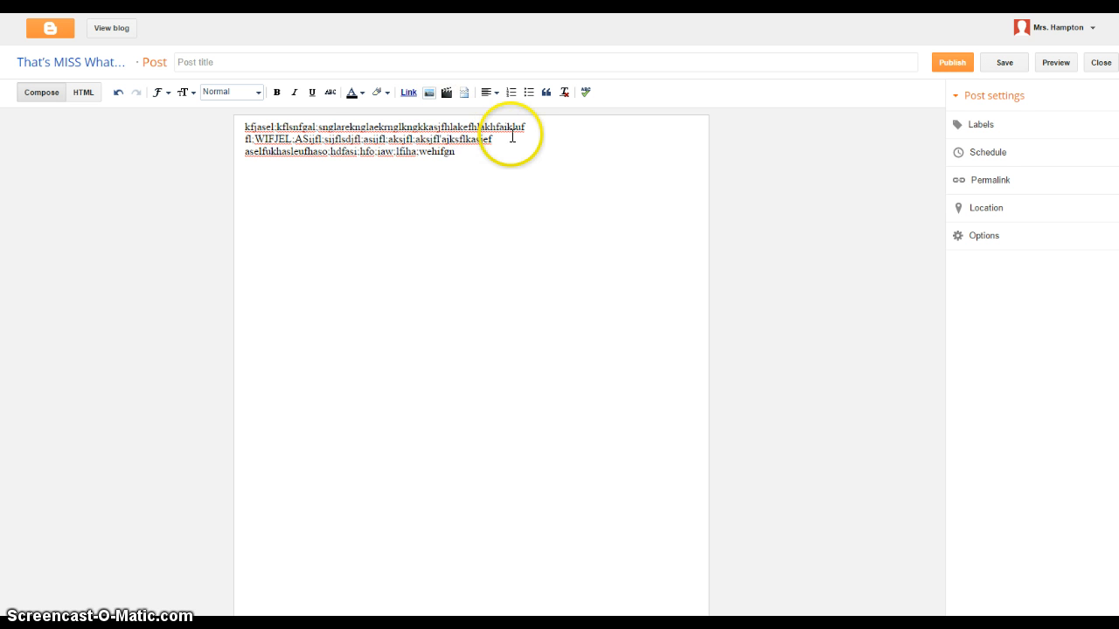
drag(455, 152, 246, 139)
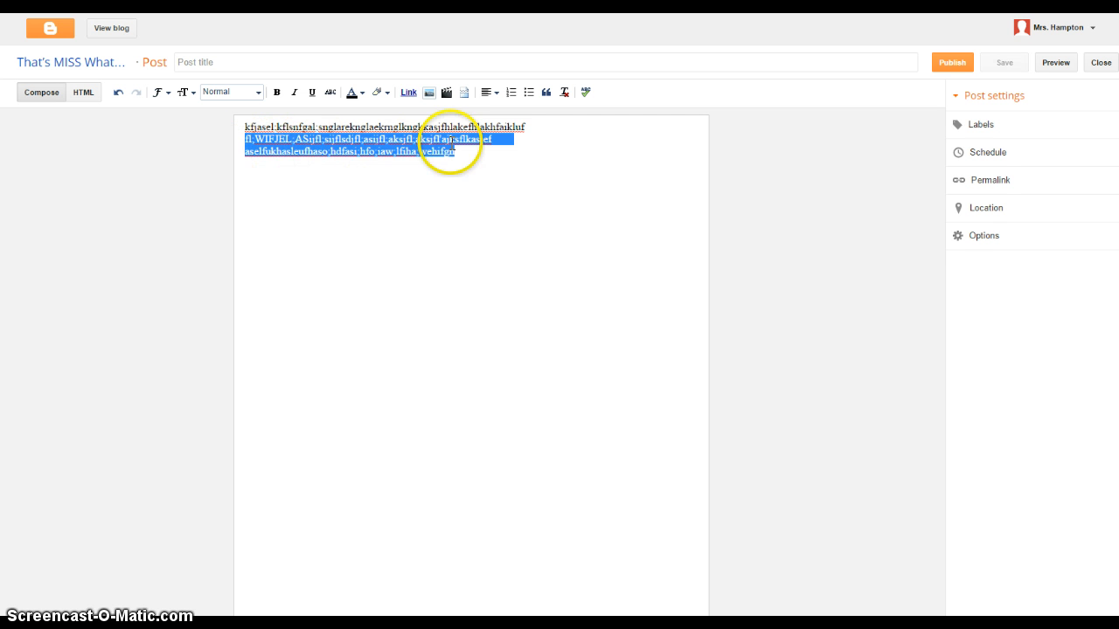
click(546, 93)
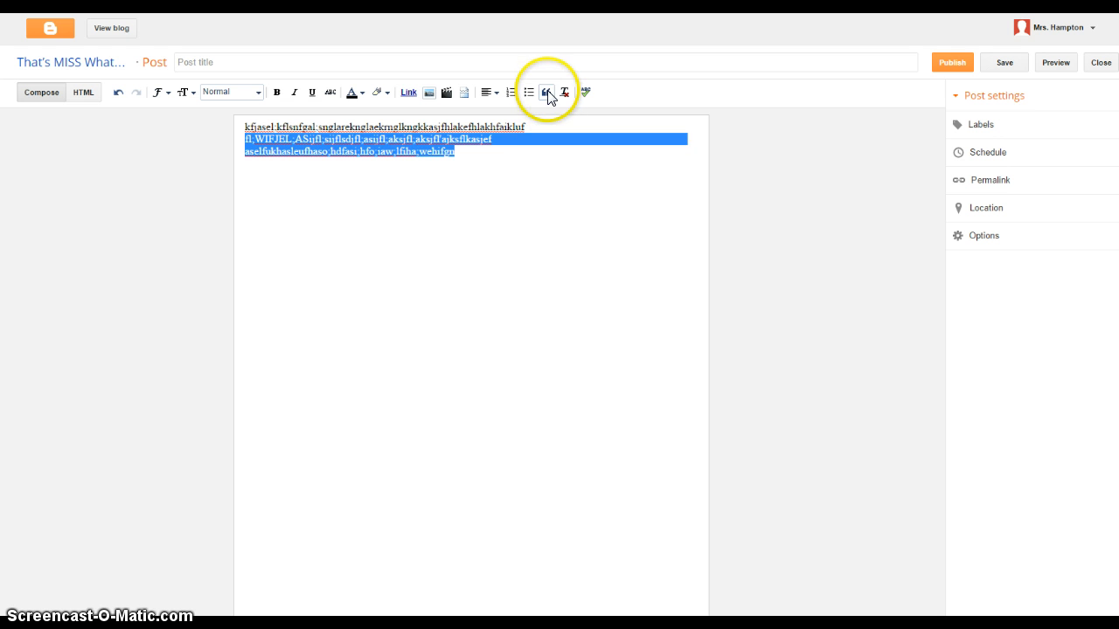
click(276, 210)
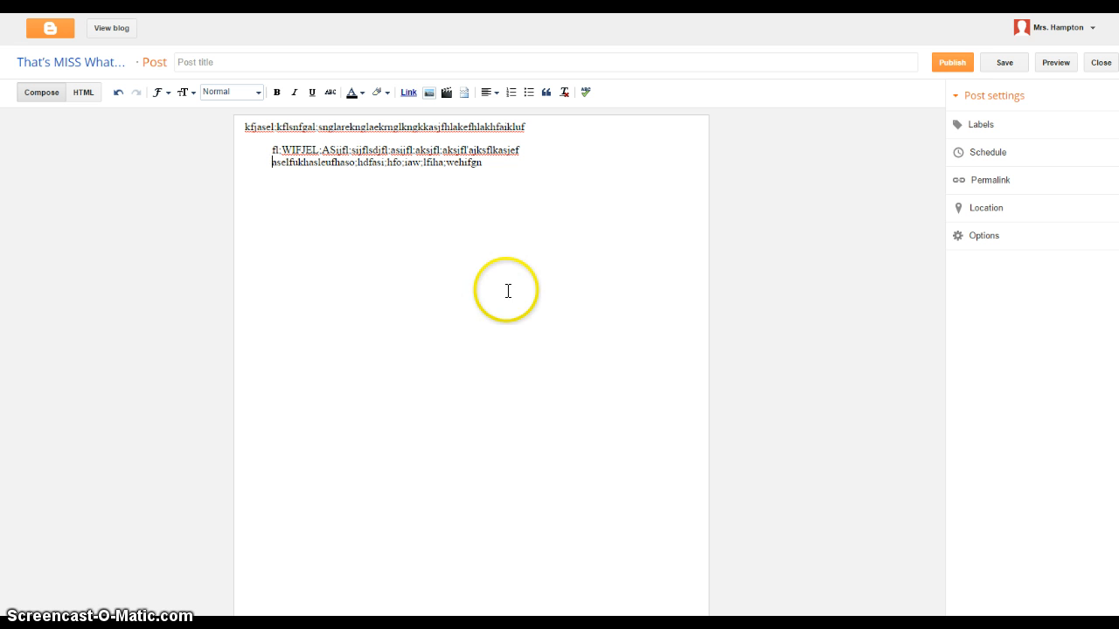
- Save the placeholder-text post and view it on the live blog 'That's MISS Whatsit To You!'
click(1010, 70)
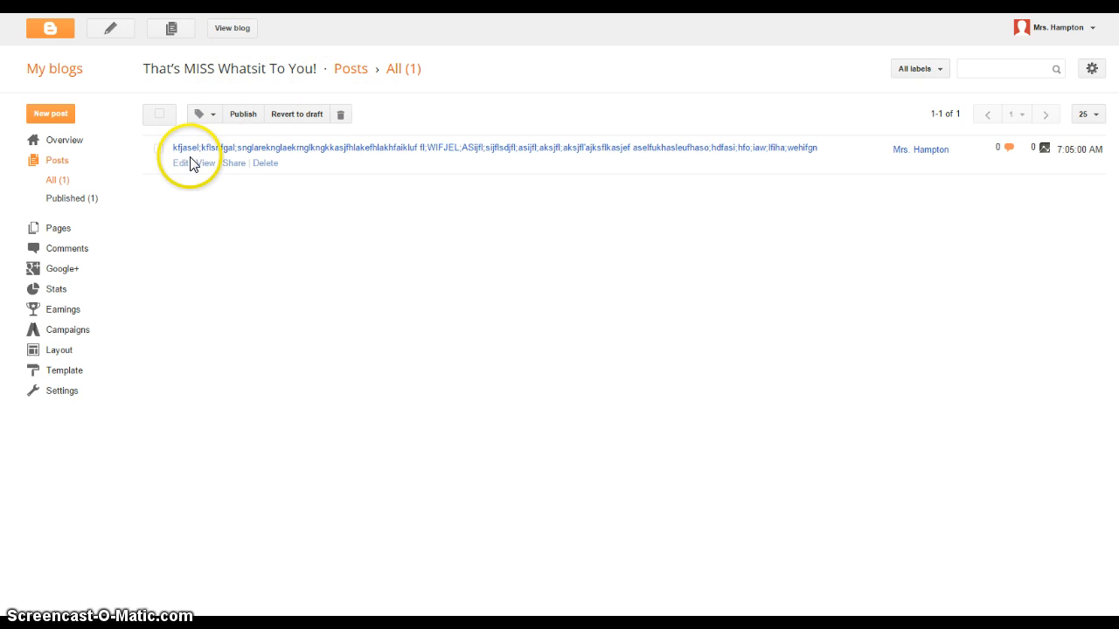
click(226, 31)
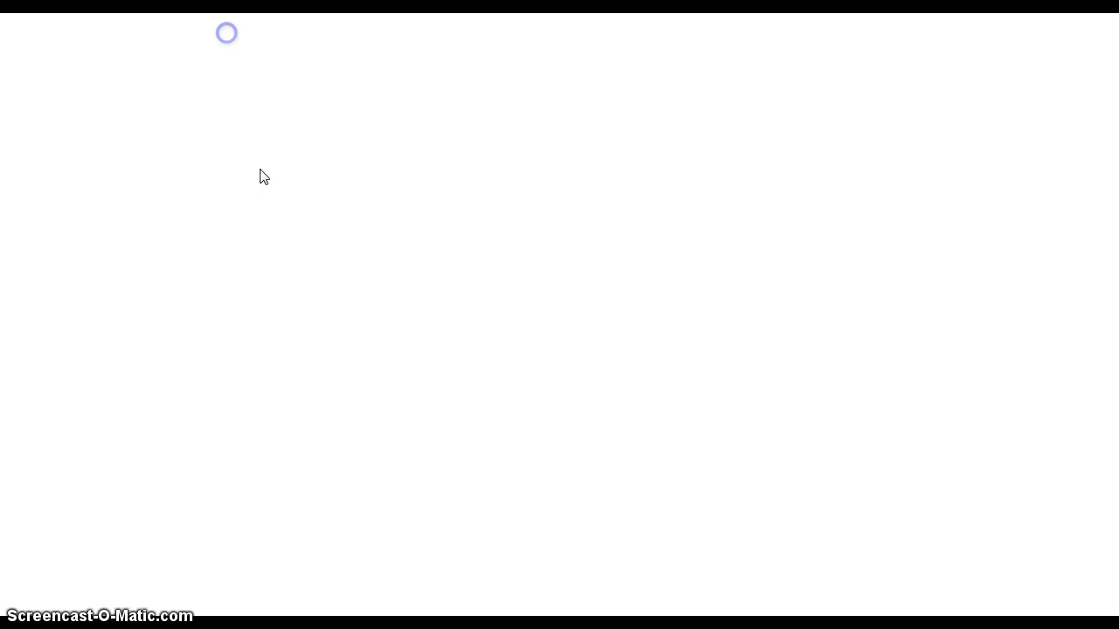